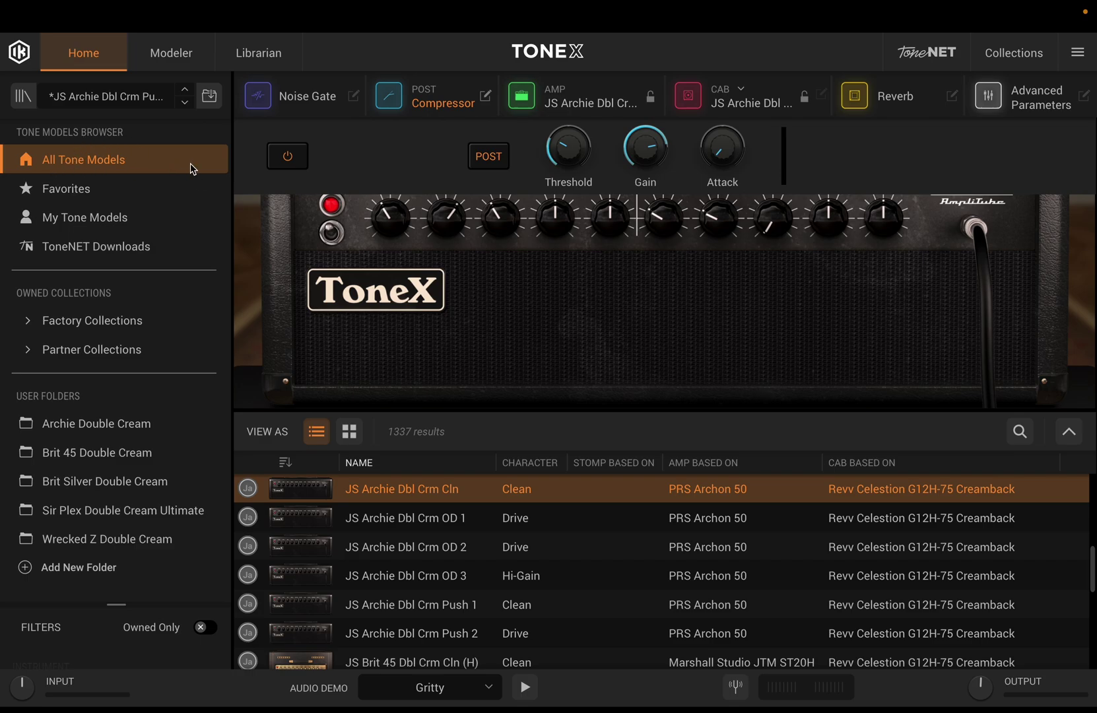
# Load the JS Archie Dbl Crm OD 1 model in place of the clean Cln model
pyautogui.click(465, 516)
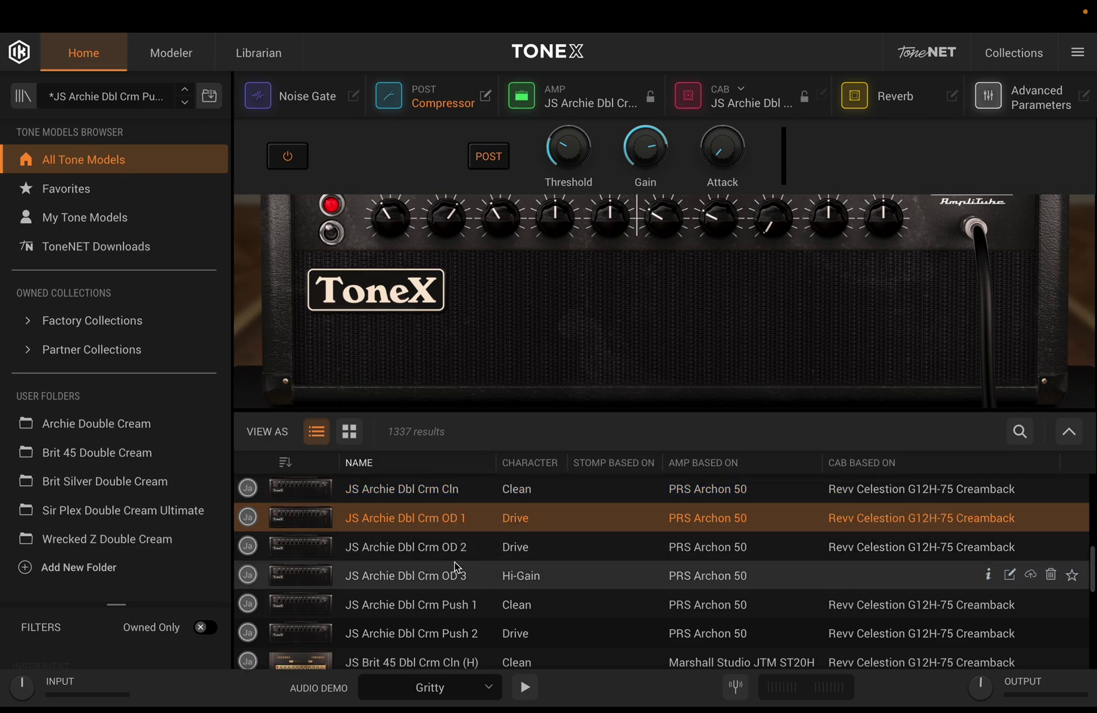
# Audition the Archie Cln, OD 1, OD 2 and OD 3 models with advanced parameters, settling on OD 1
pyautogui.click(461, 545)
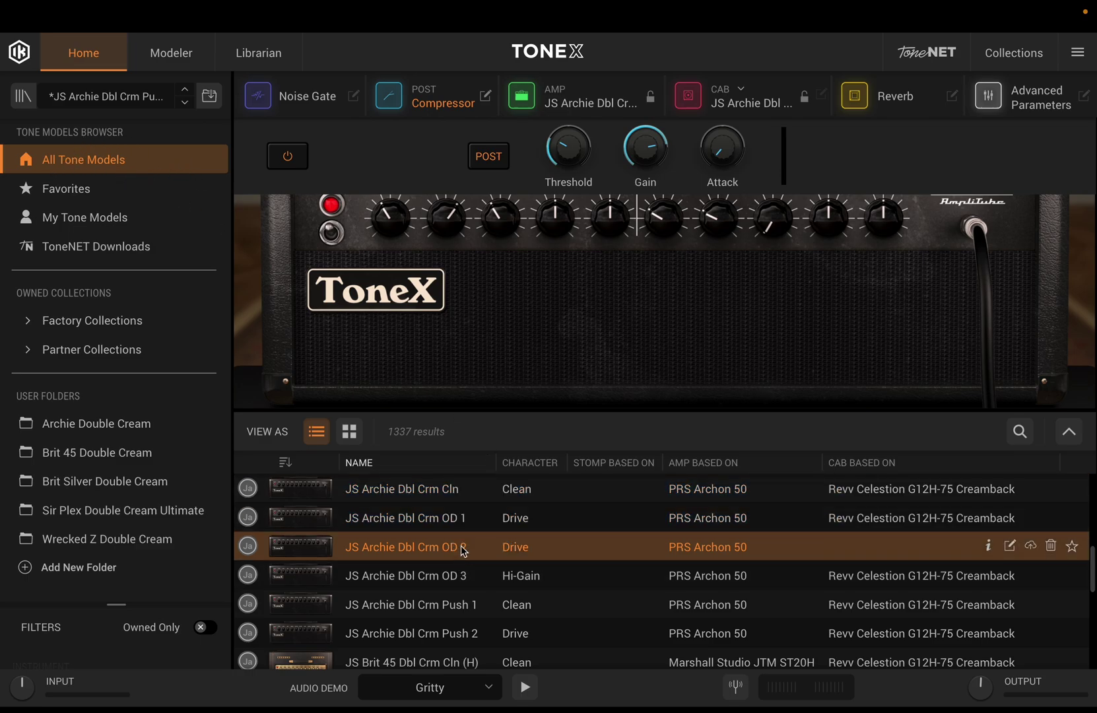
pyautogui.click(1051, 104)
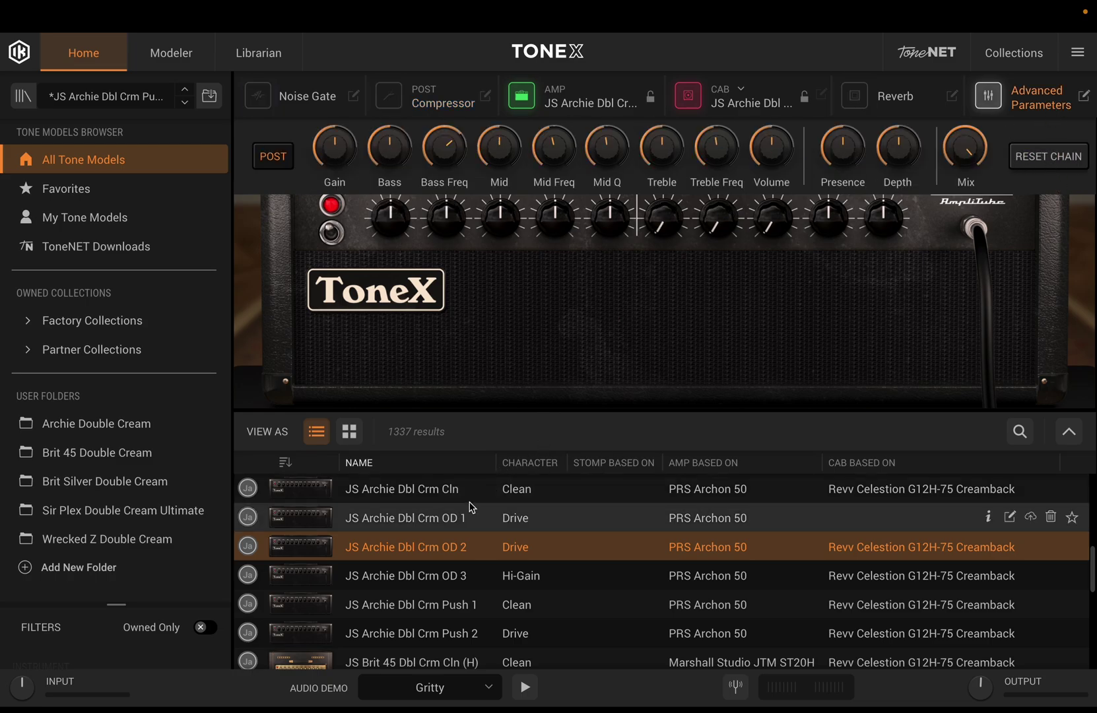
pyautogui.click(470, 496)
pyautogui.click(436, 518)
pyautogui.click(439, 546)
pyautogui.click(448, 576)
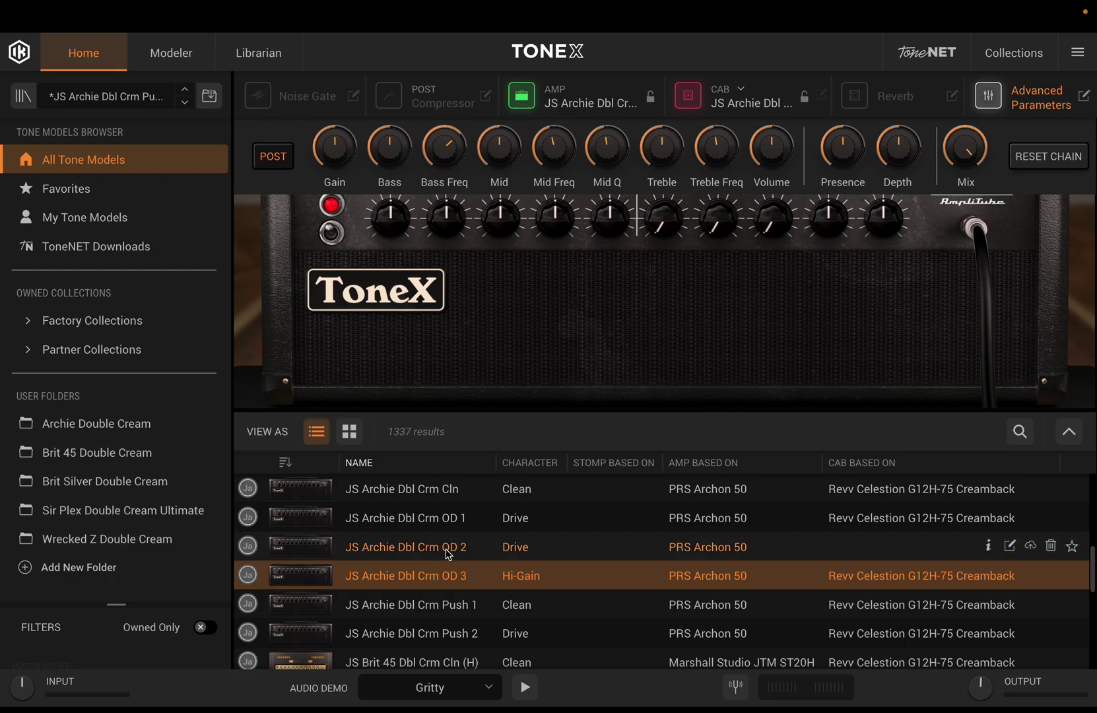
pyautogui.click(455, 519)
pyautogui.click(1050, 109)
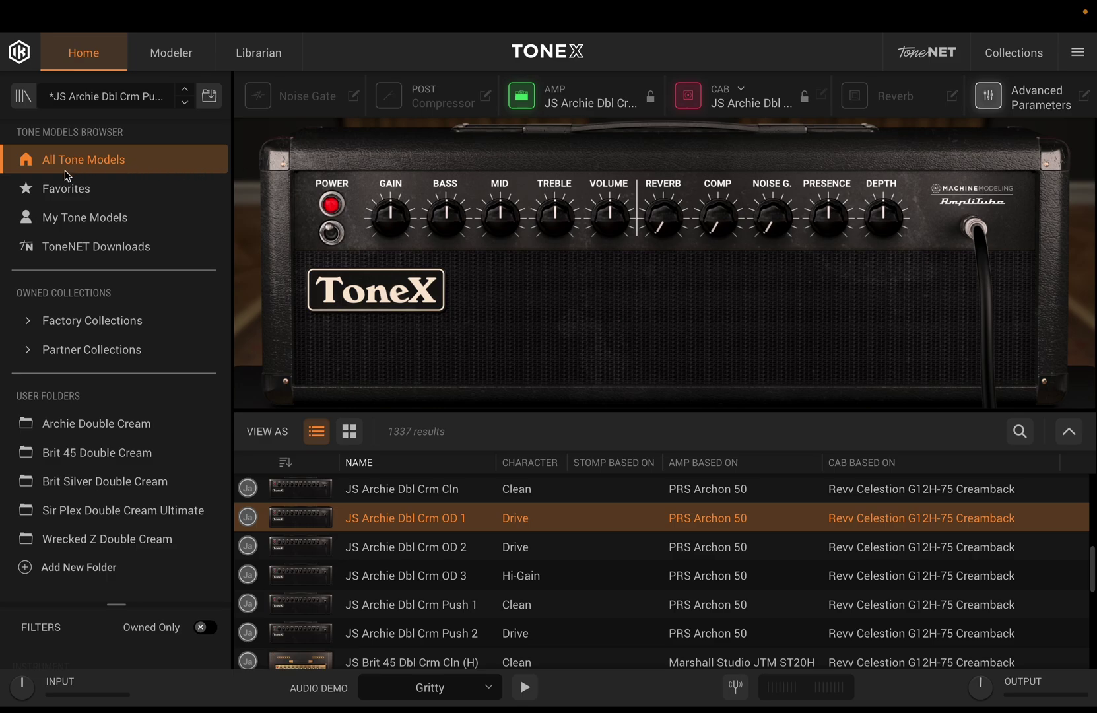
pyautogui.click(23, 98)
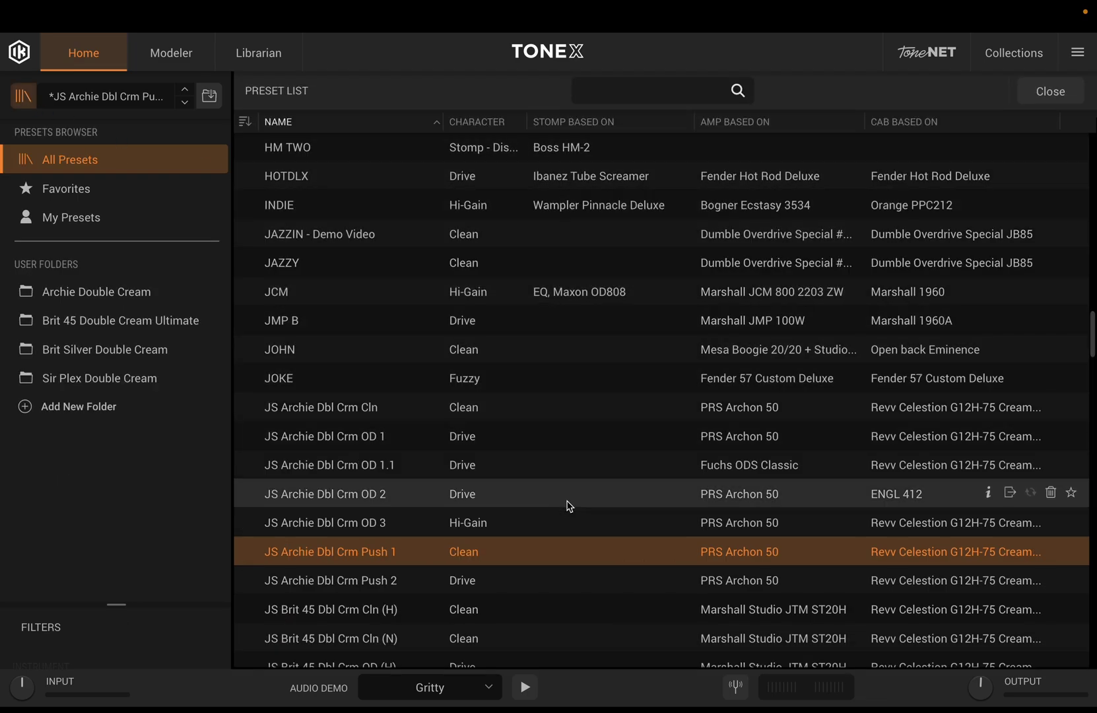
pyautogui.scroll(-1, 570, 507)
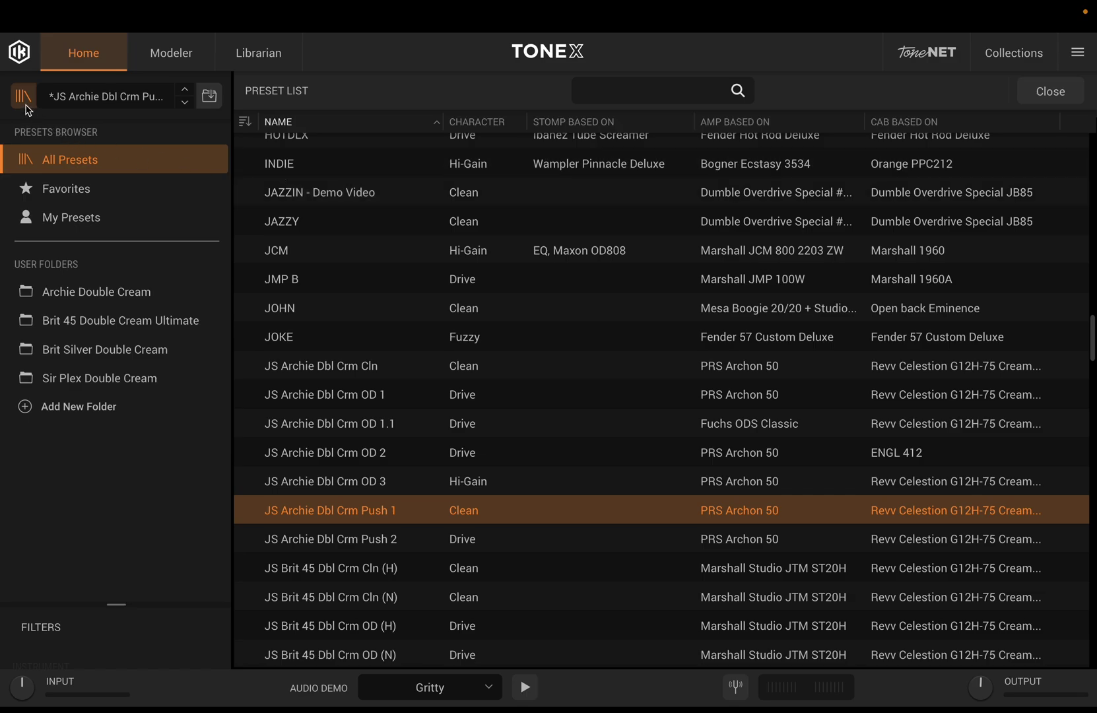
pyautogui.scroll(-3, 627, 366)
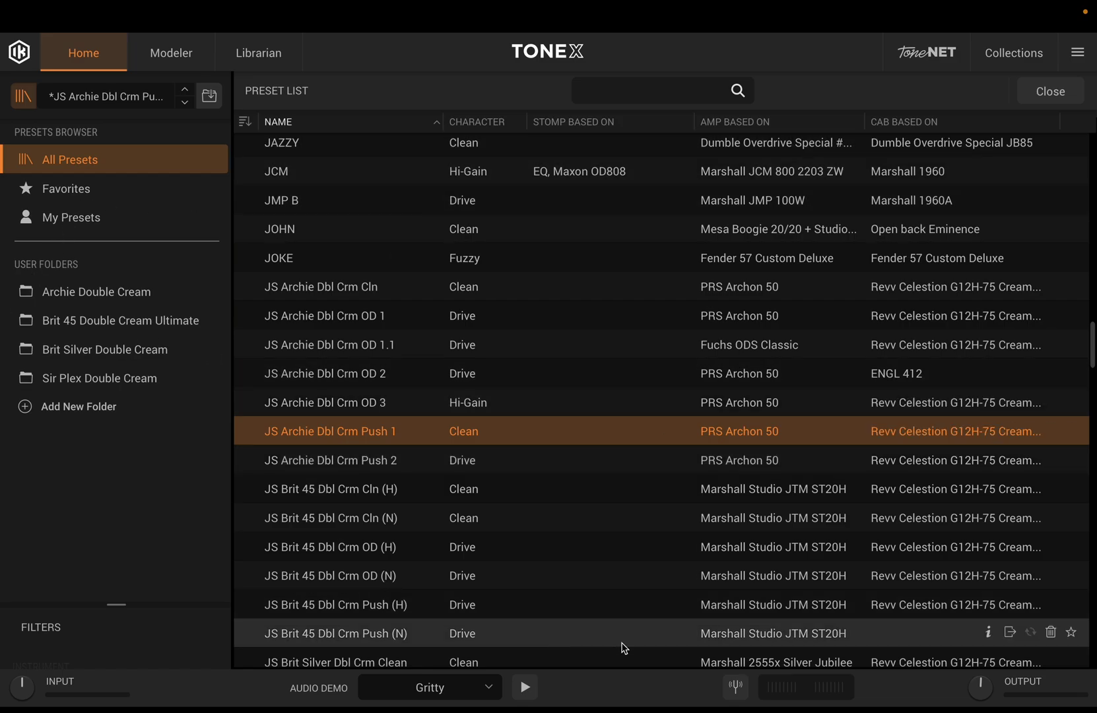
pyautogui.click(1048, 94)
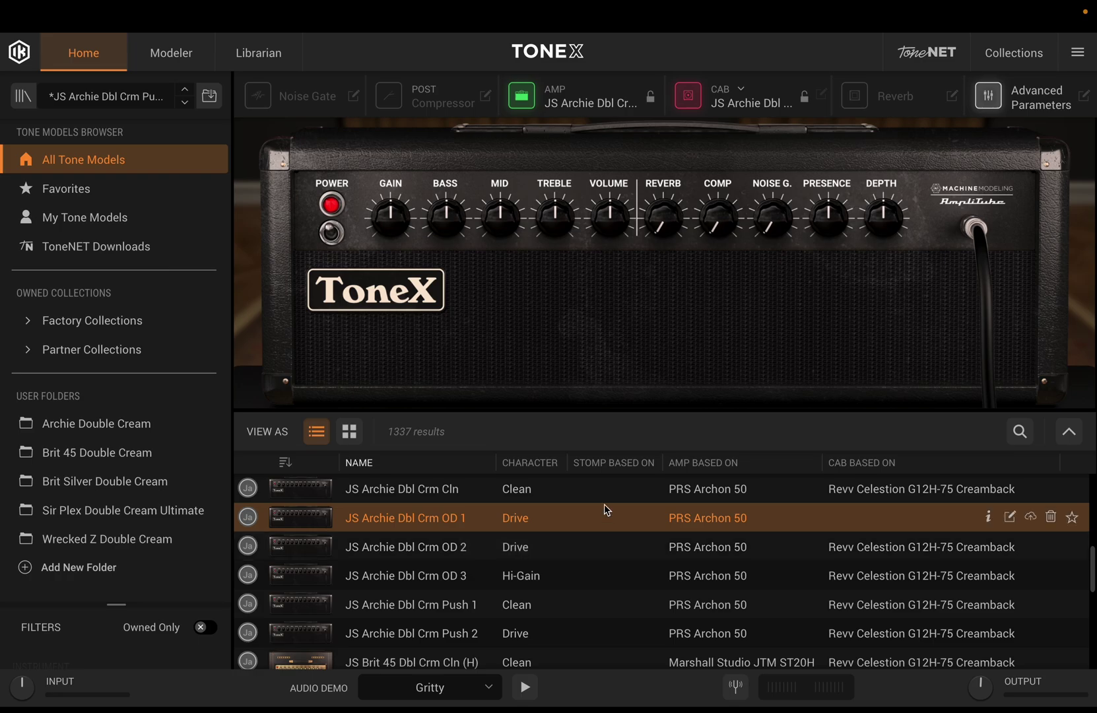
pyautogui.click(83, 99)
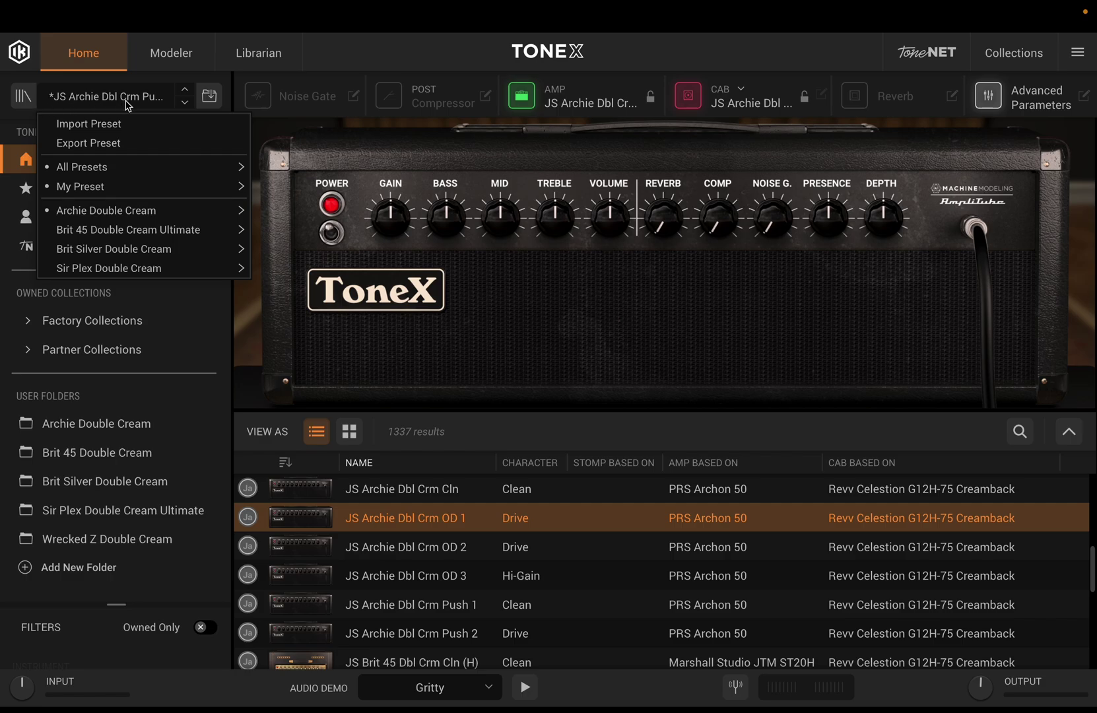
pyautogui.click(26, 107)
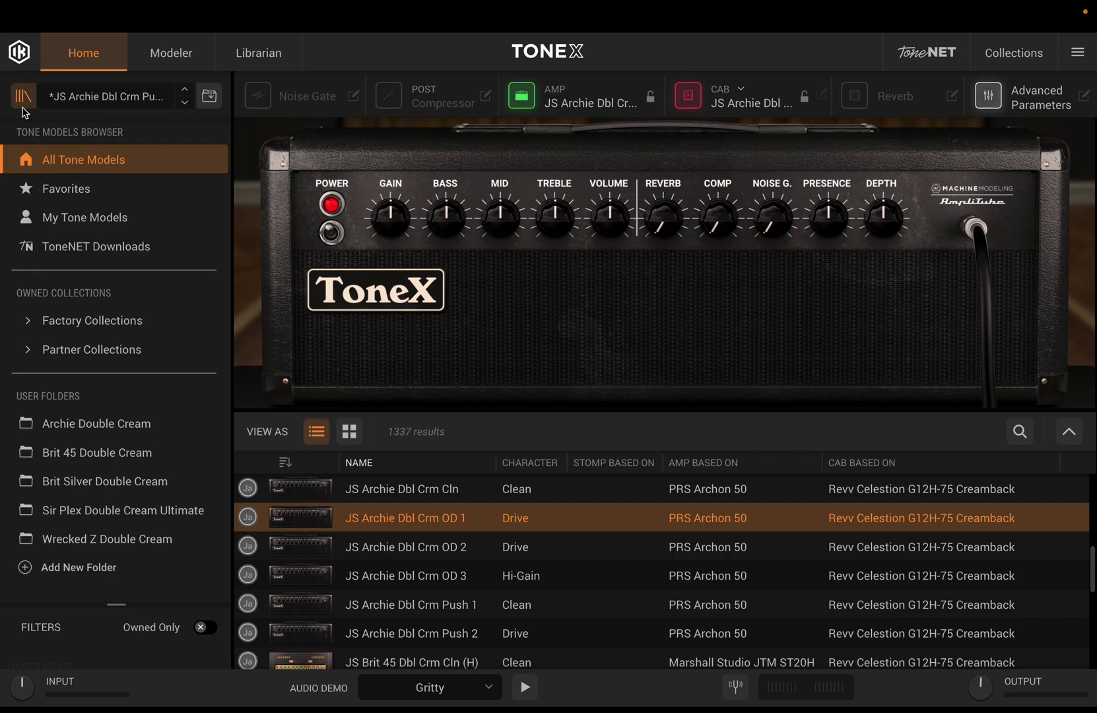
pyautogui.click(27, 103)
pyautogui.click(139, 99)
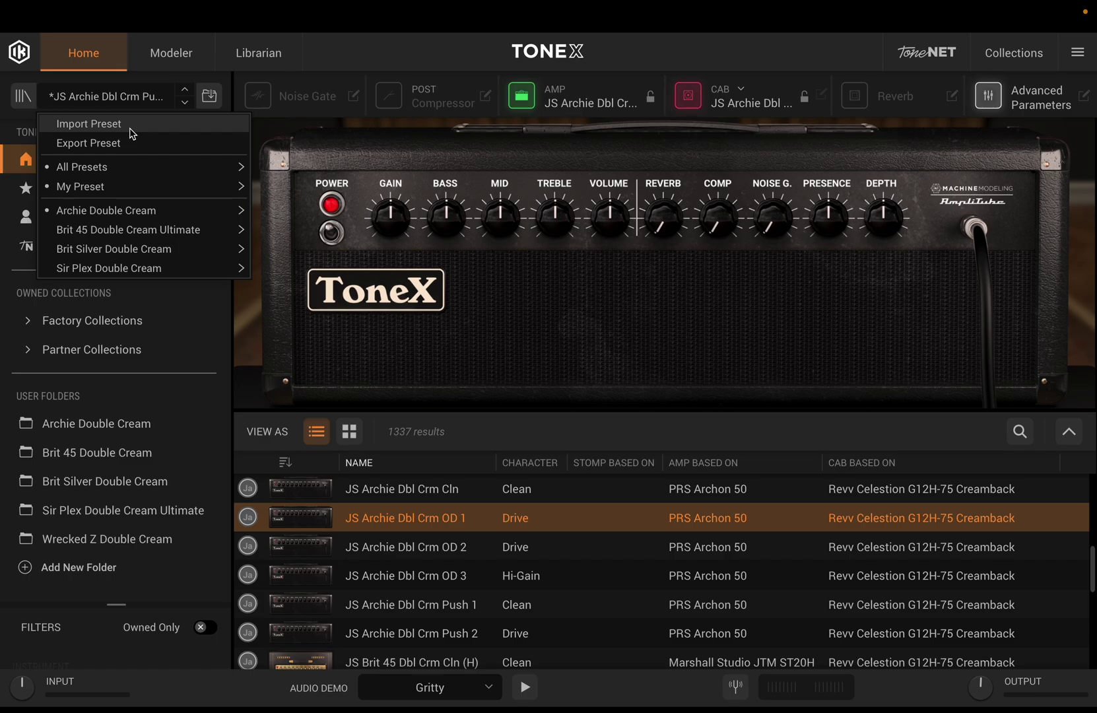
pyautogui.click(132, 126)
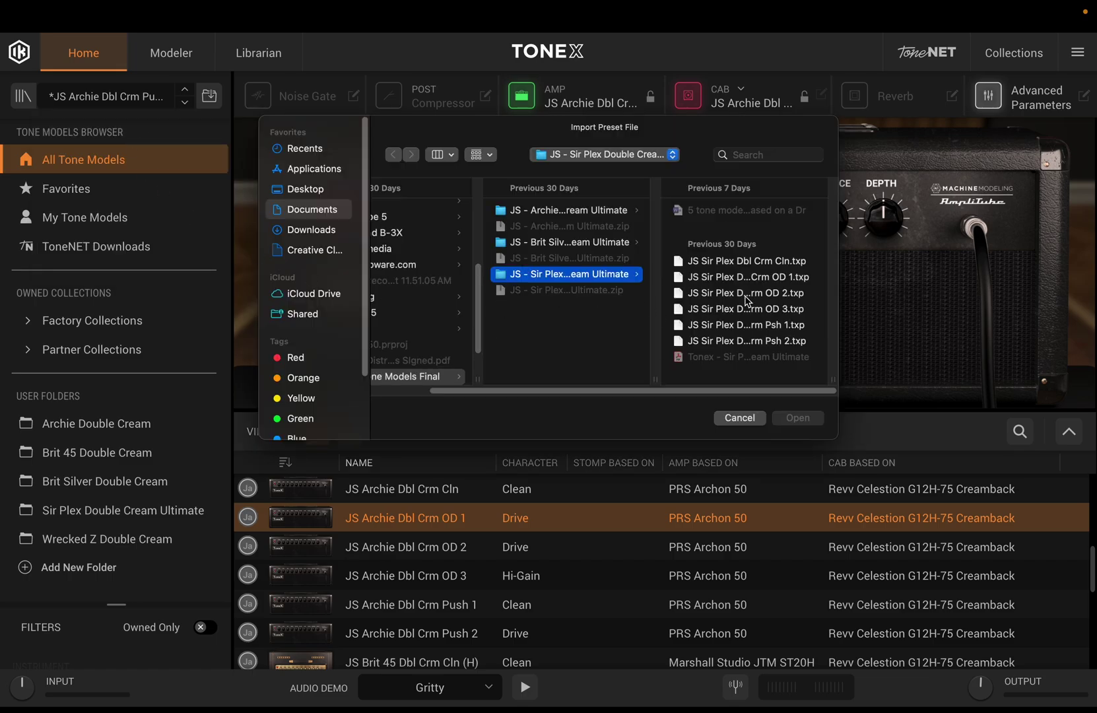
pyautogui.click(739, 417)
pyautogui.click(140, 99)
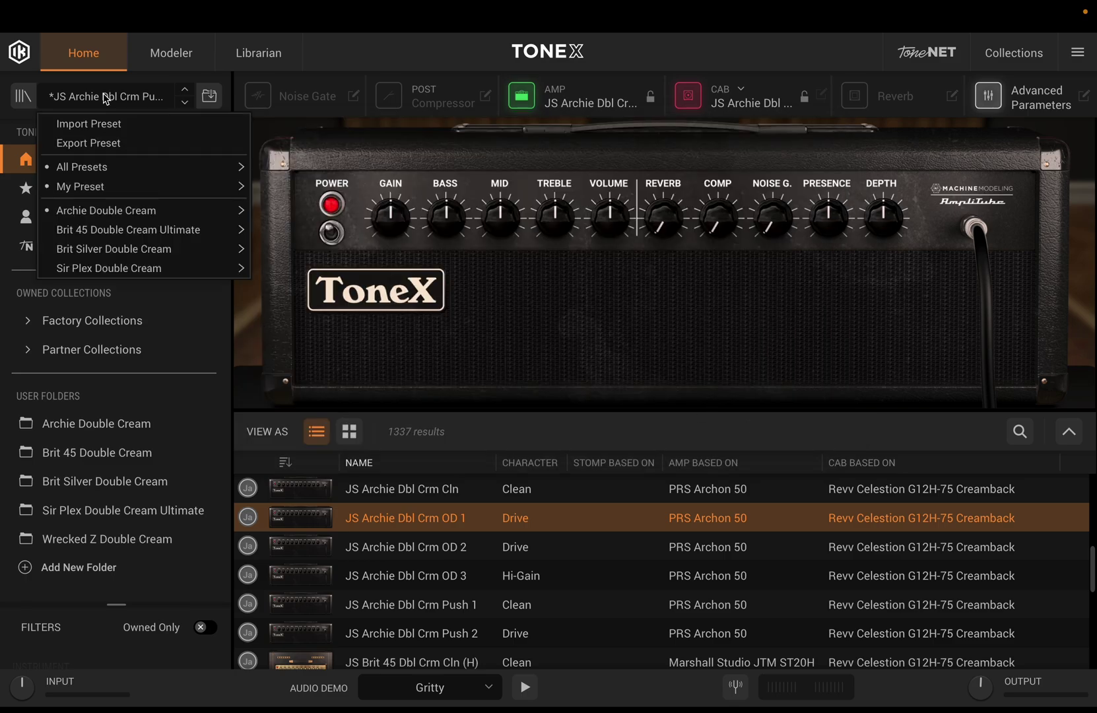
pyautogui.click(75, 98)
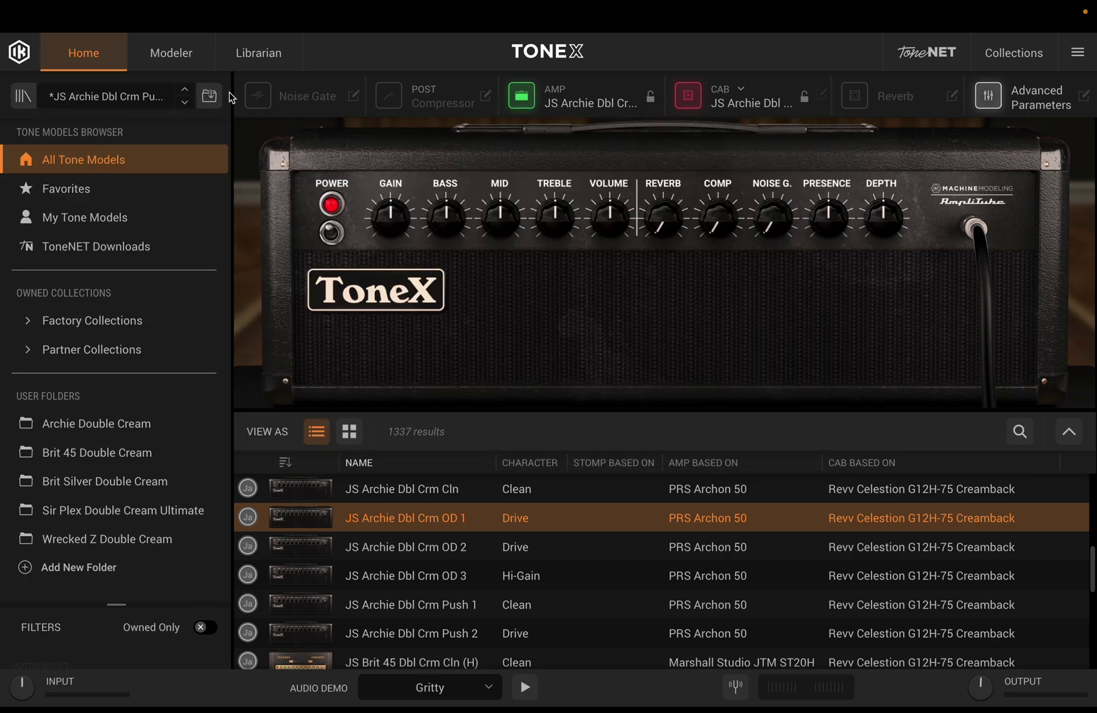
pyautogui.click(210, 97)
pyautogui.click(525, 578)
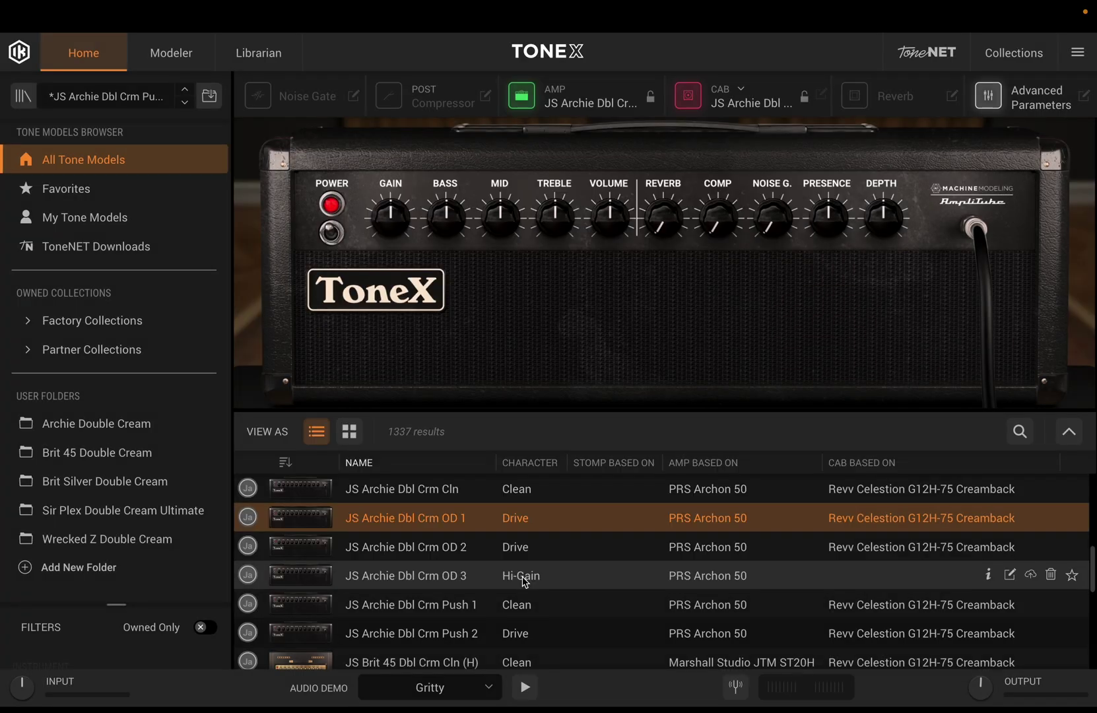
# Select the JS Archie Dbl Crm OD 2 row in the tone models list
pyautogui.scroll(-1, 449, 584)
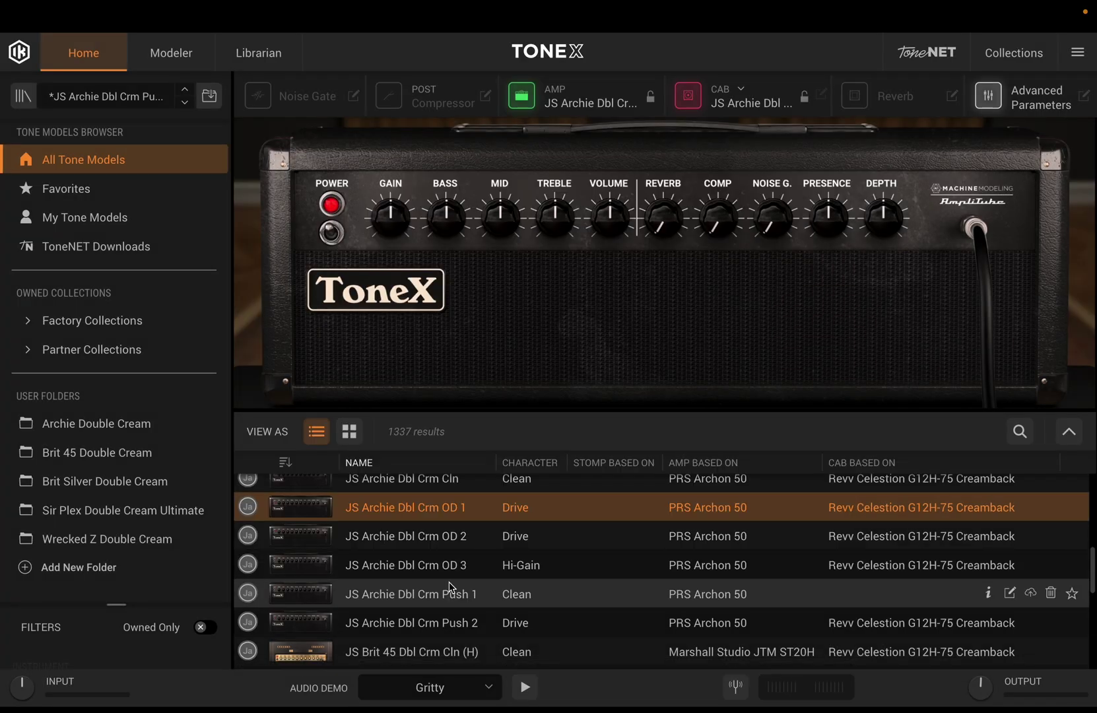
pyautogui.scroll(1, 449, 582)
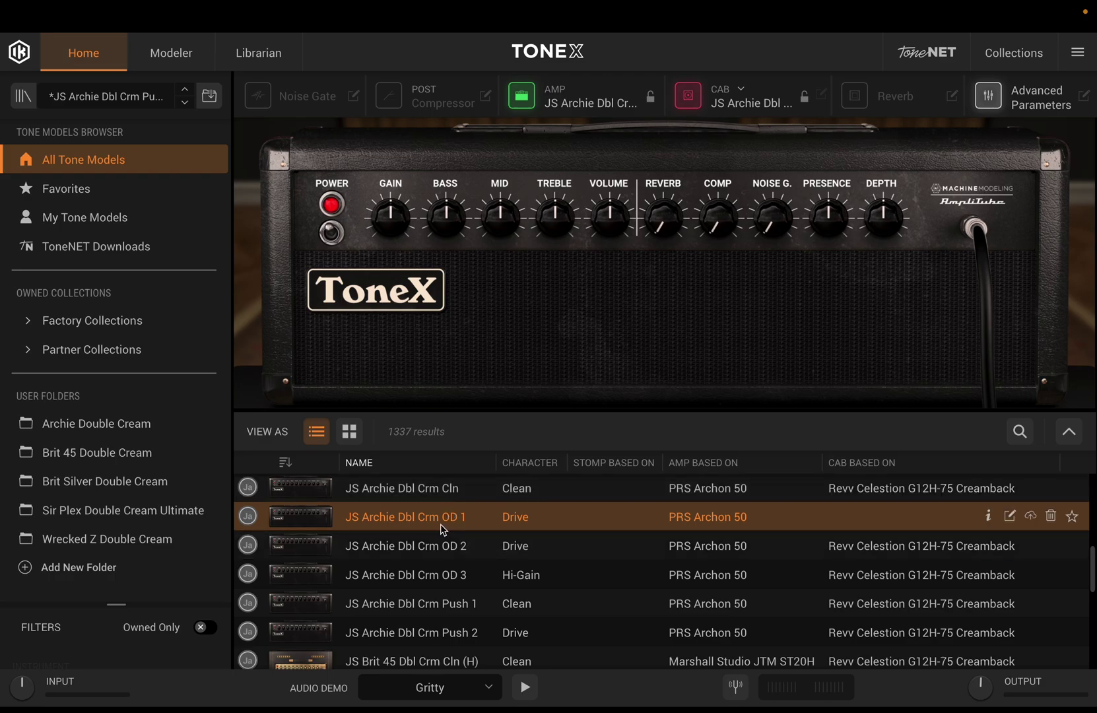
pyautogui.click(449, 543)
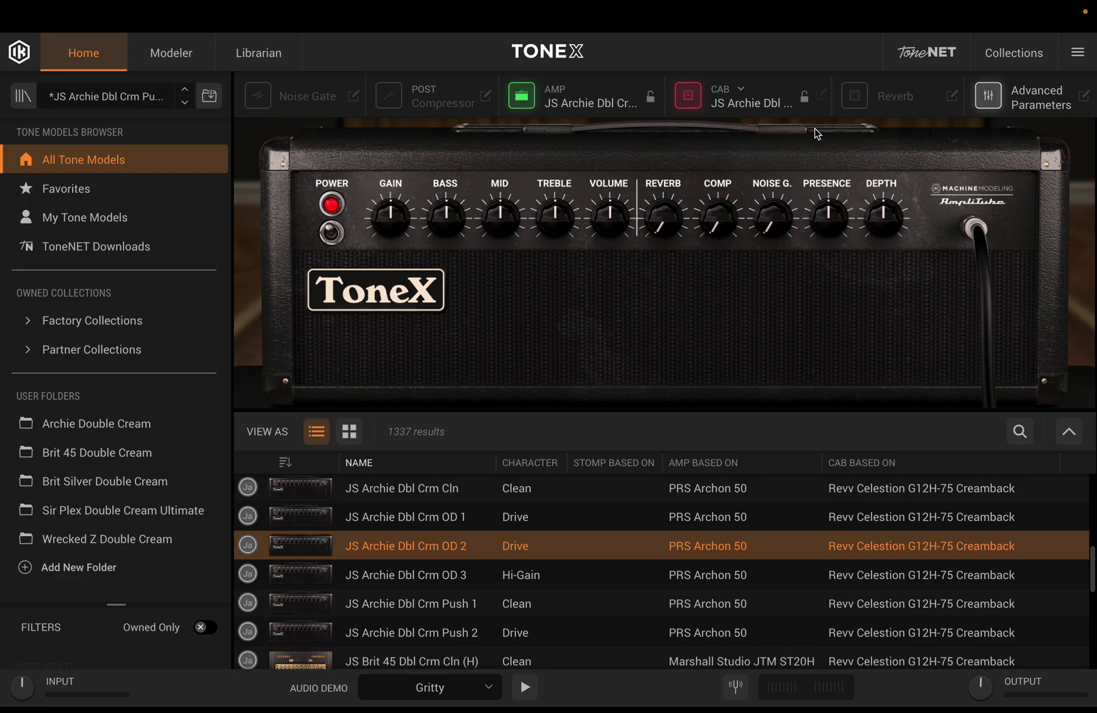
# Switch on the reverb, post compressor and noise gate
pyautogui.click(914, 102)
pyautogui.scroll(-2, 851, 111)
pyautogui.scroll(-2, 627, 182)
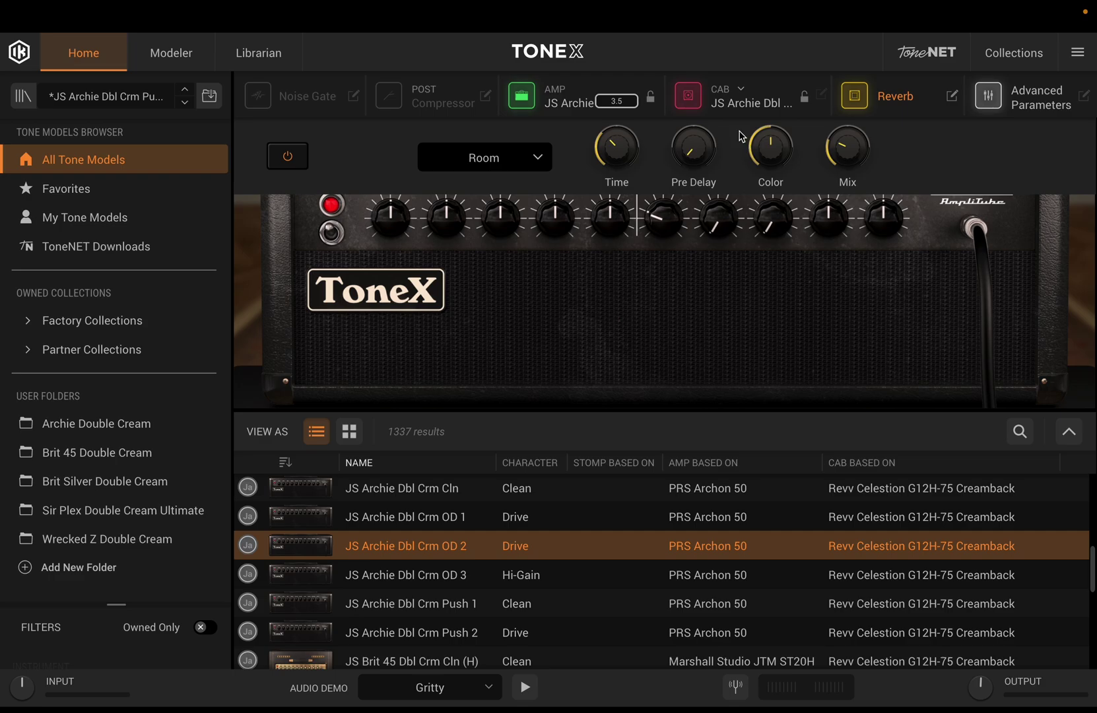
pyautogui.click(441, 104)
pyautogui.scroll(3, 555, 165)
pyautogui.moveTo(647, 148)
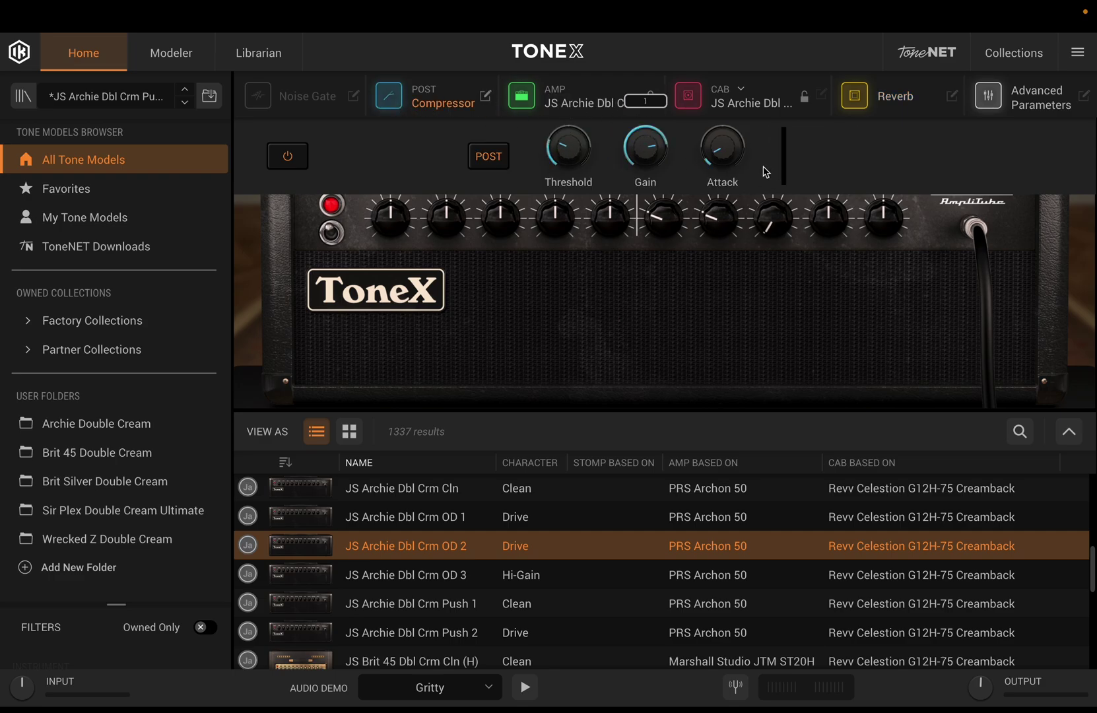
pyautogui.click(258, 97)
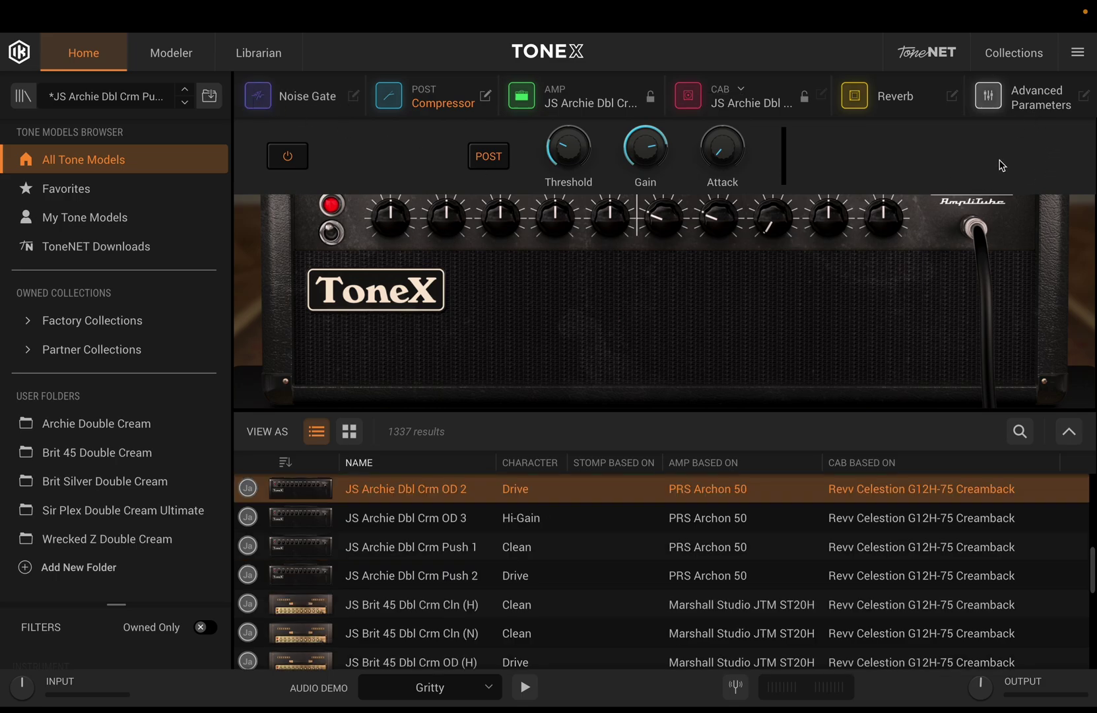
# Adjust the amp's gain, mid (about 5.5) and treble in the advanced parameters
pyautogui.click(1032, 110)
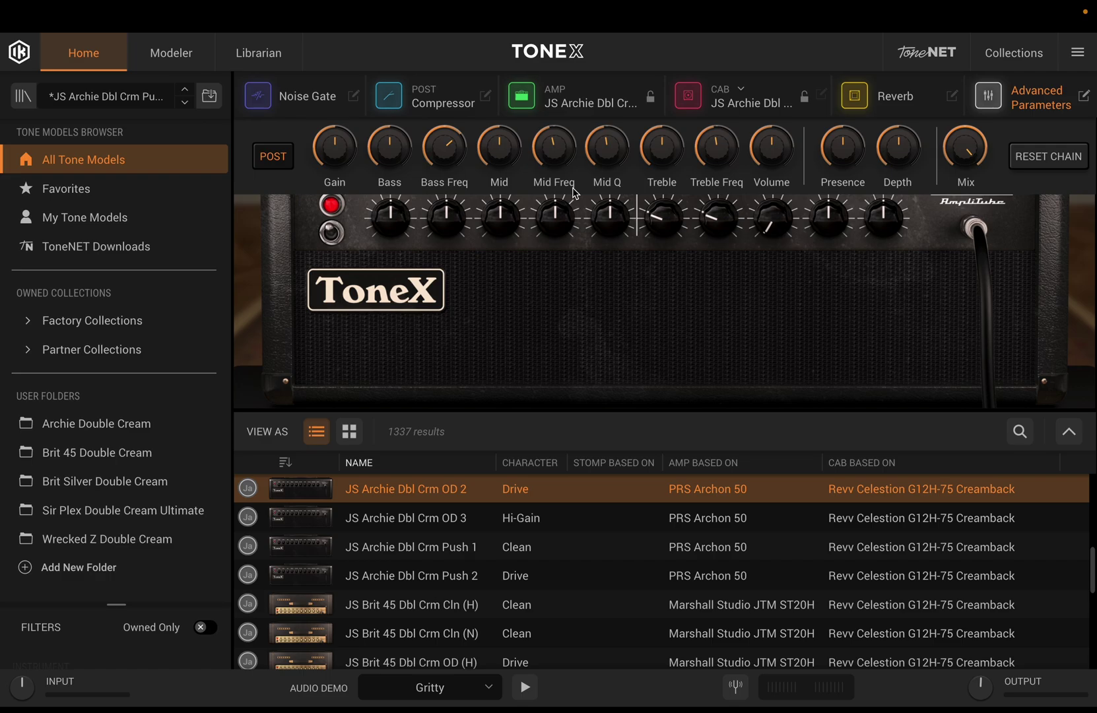
pyautogui.moveTo(389, 226); pyautogui.dragTo(392, 242)
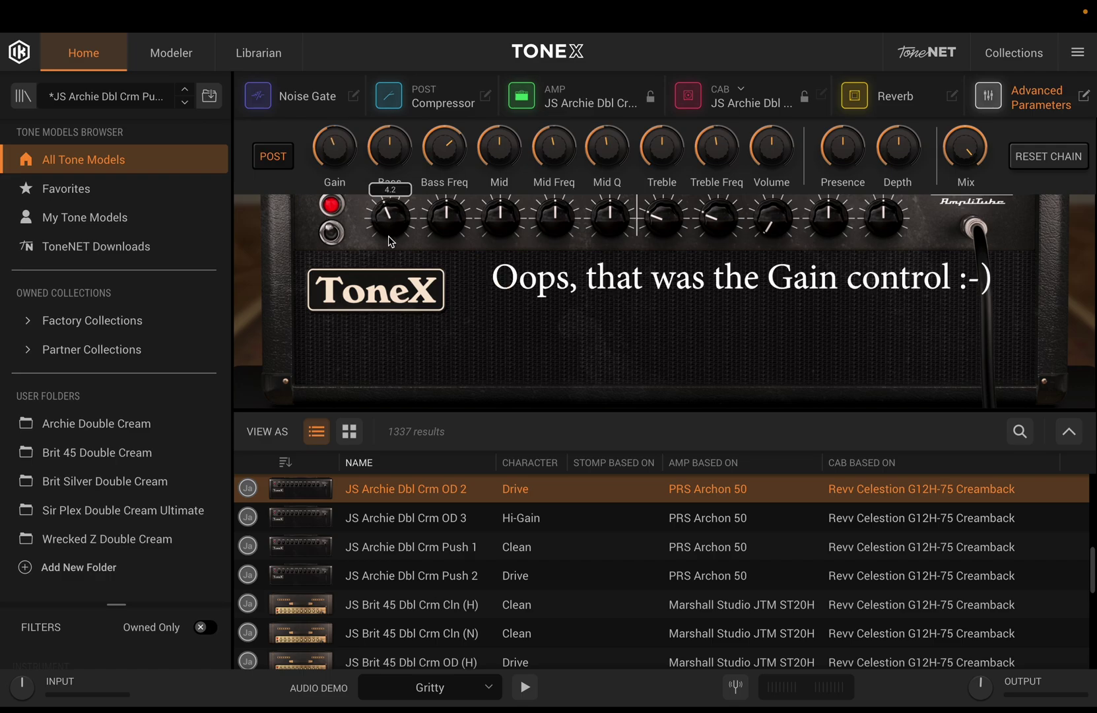
pyautogui.moveTo(496, 231); pyautogui.dragTo(499, 218)
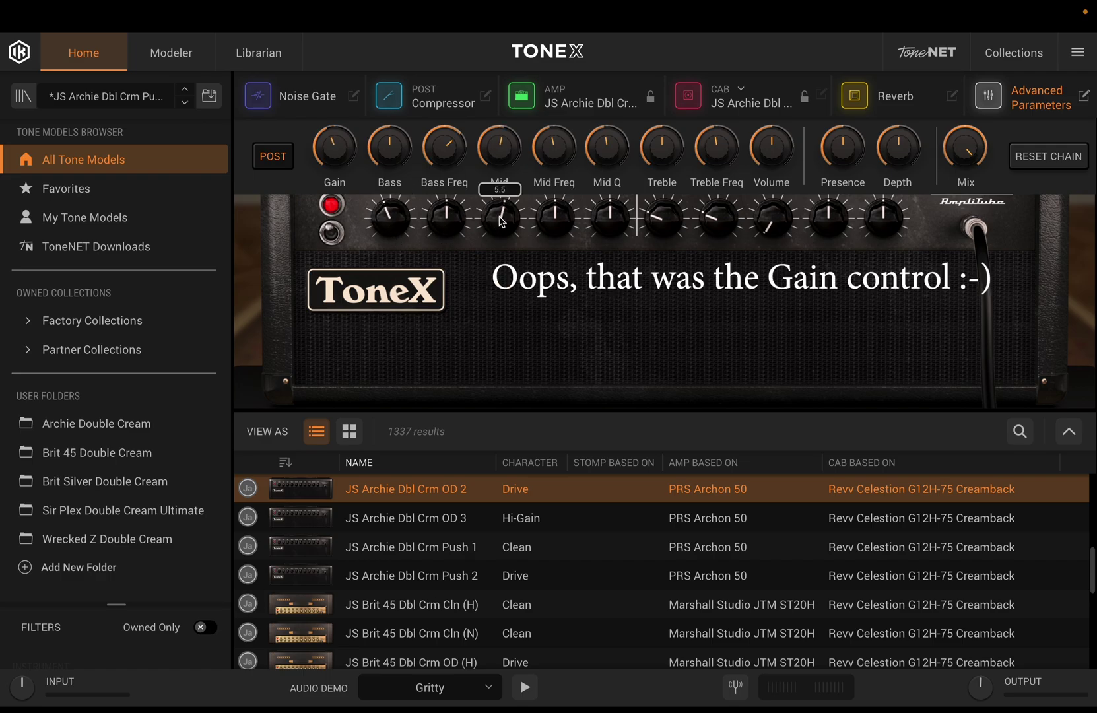
pyautogui.moveTo(668, 227); pyautogui.dragTo(674, 217)
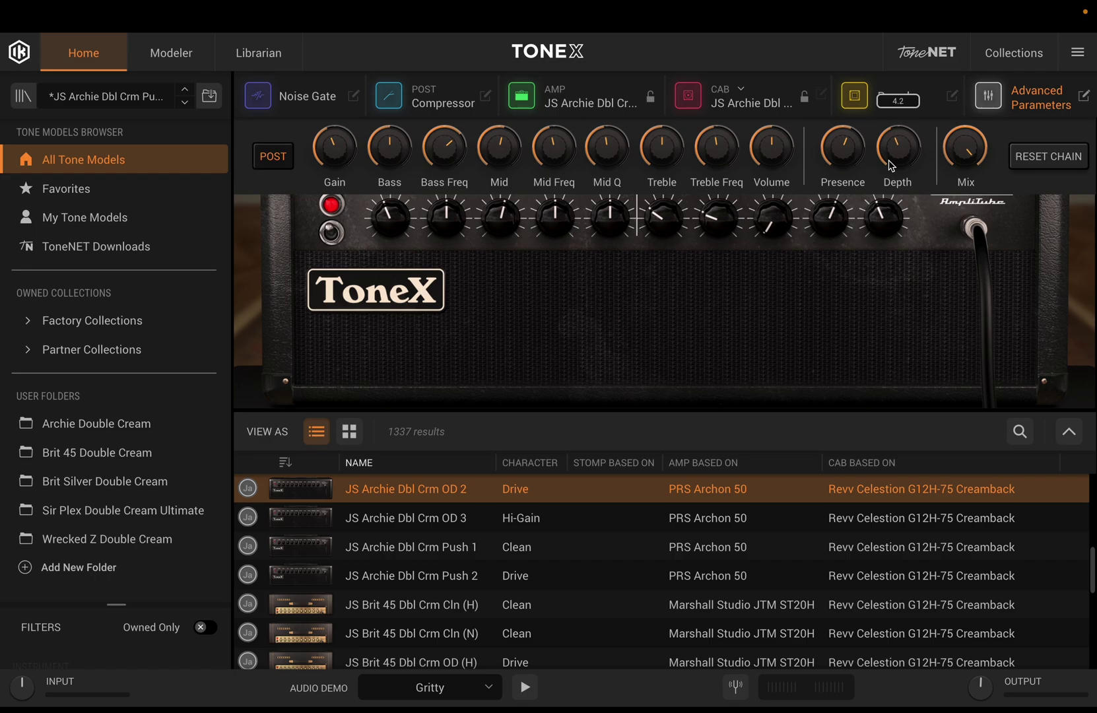
pyautogui.click(1068, 93)
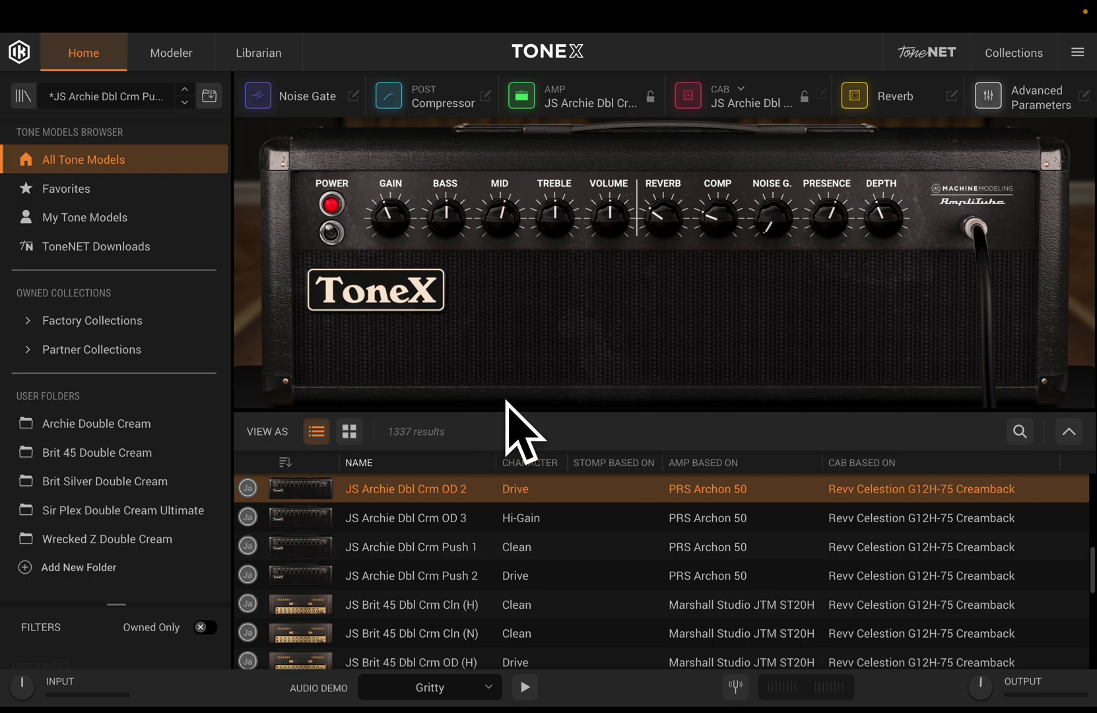
# Rename the preset to 'JS Archie Dbl Crm Push 1 Preset' in the save settings
pyautogui.click(210, 97)
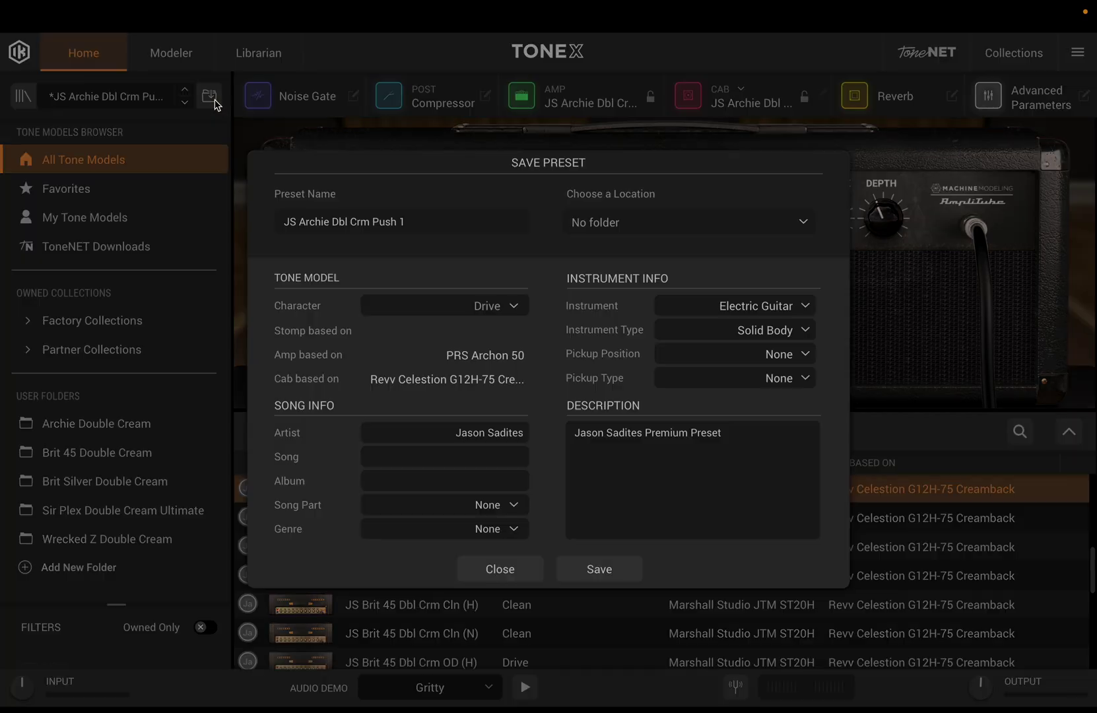
pyautogui.click(452, 222)
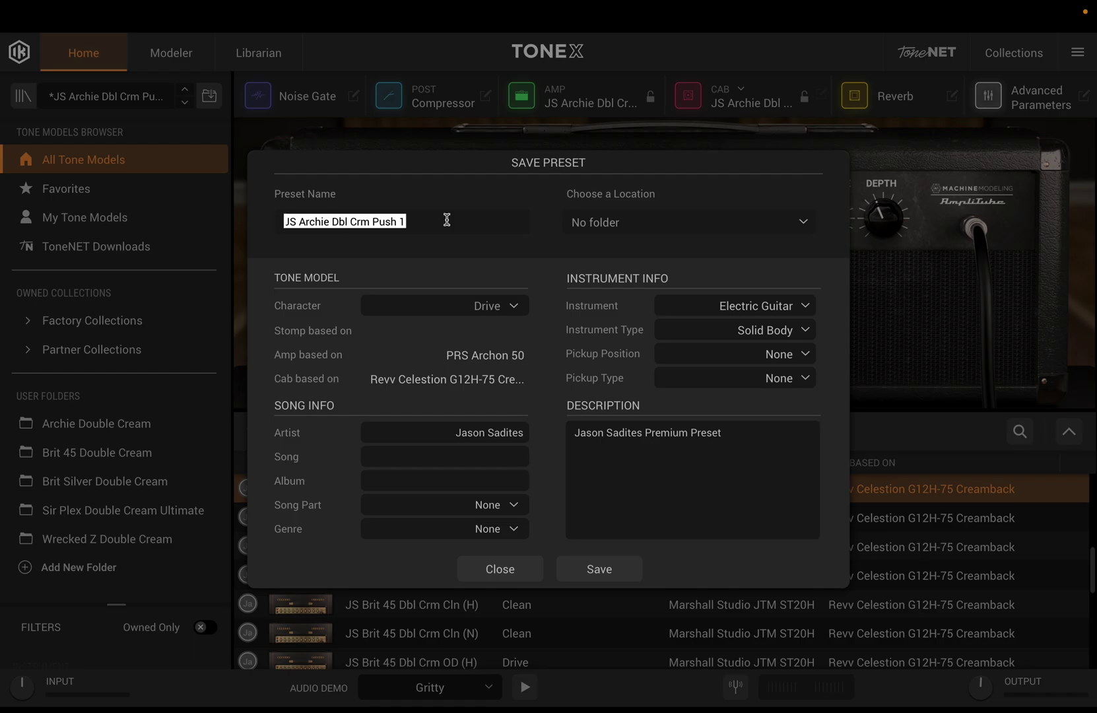
pyautogui.click(452, 222)
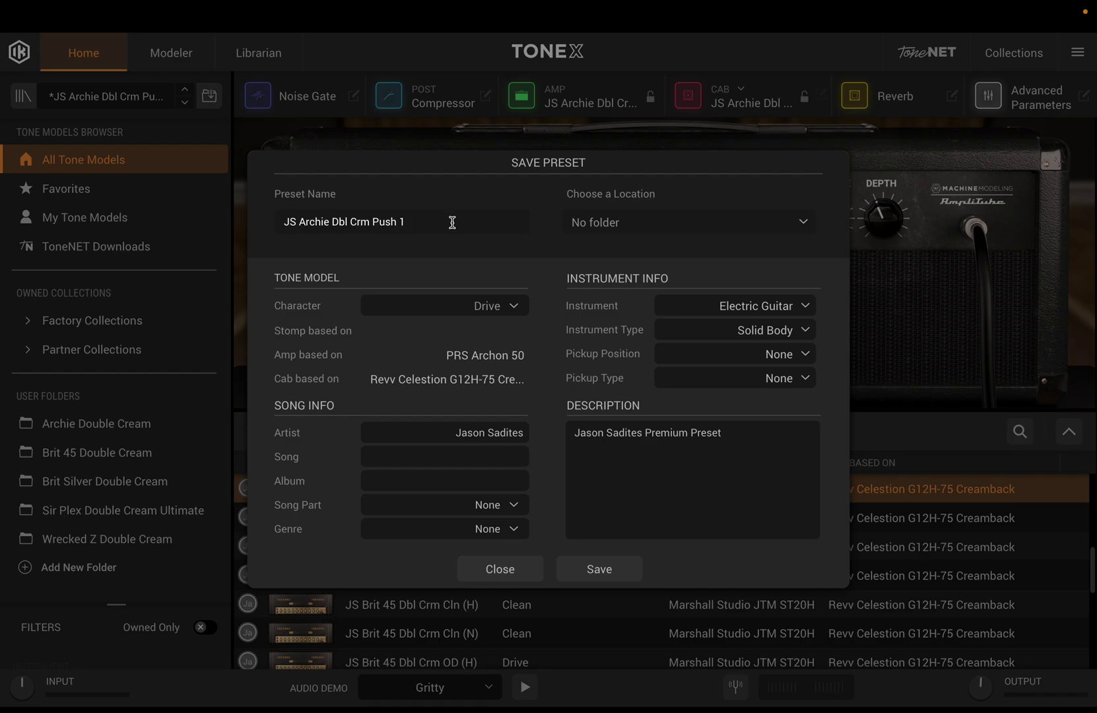
pyautogui.write('Preset')
# Create a new 'Custom Presets' folder as the save location
pyautogui.click(611, 231)
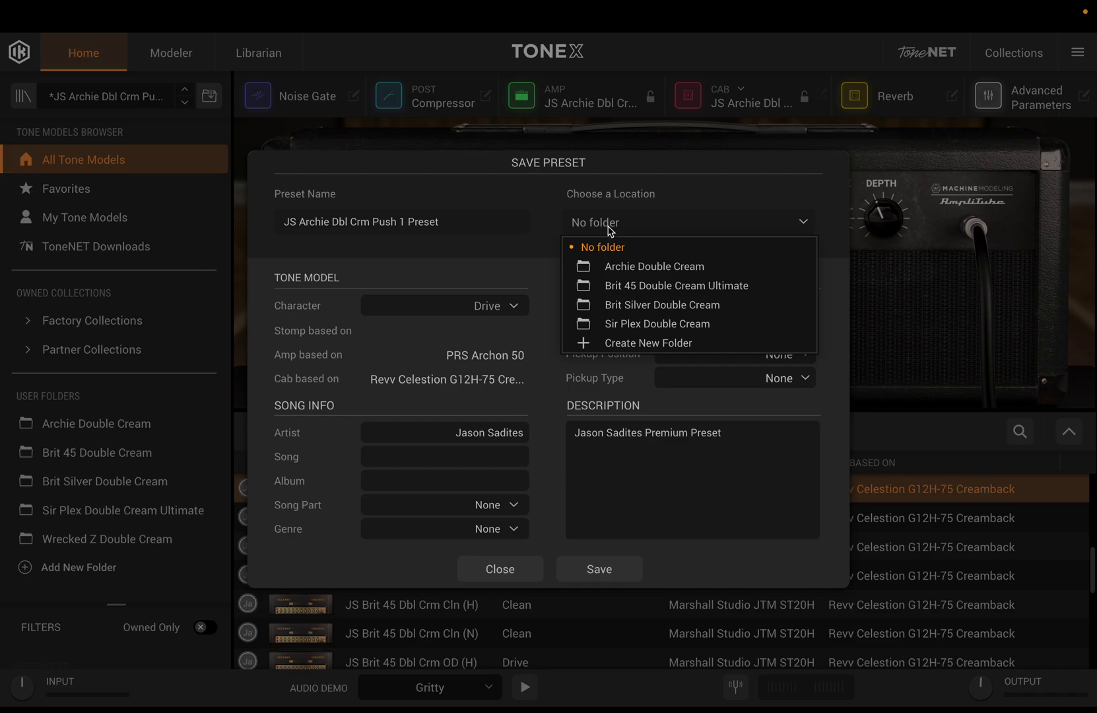
pyautogui.click(624, 344)
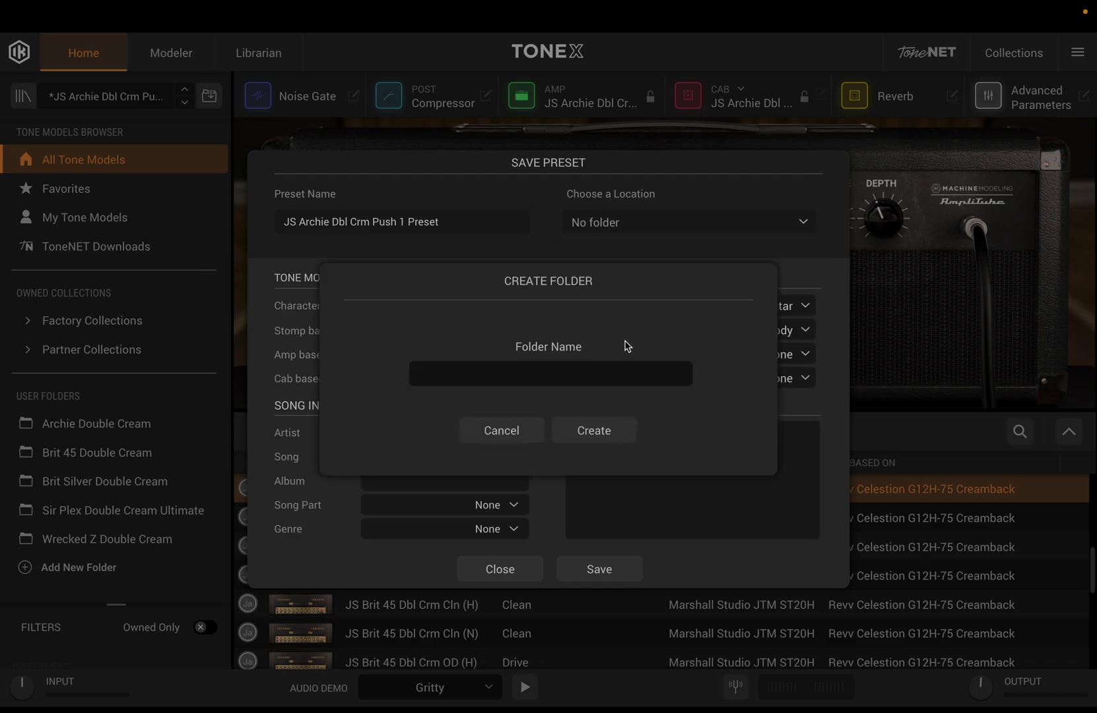
pyautogui.click(614, 370)
pyautogui.click(600, 431)
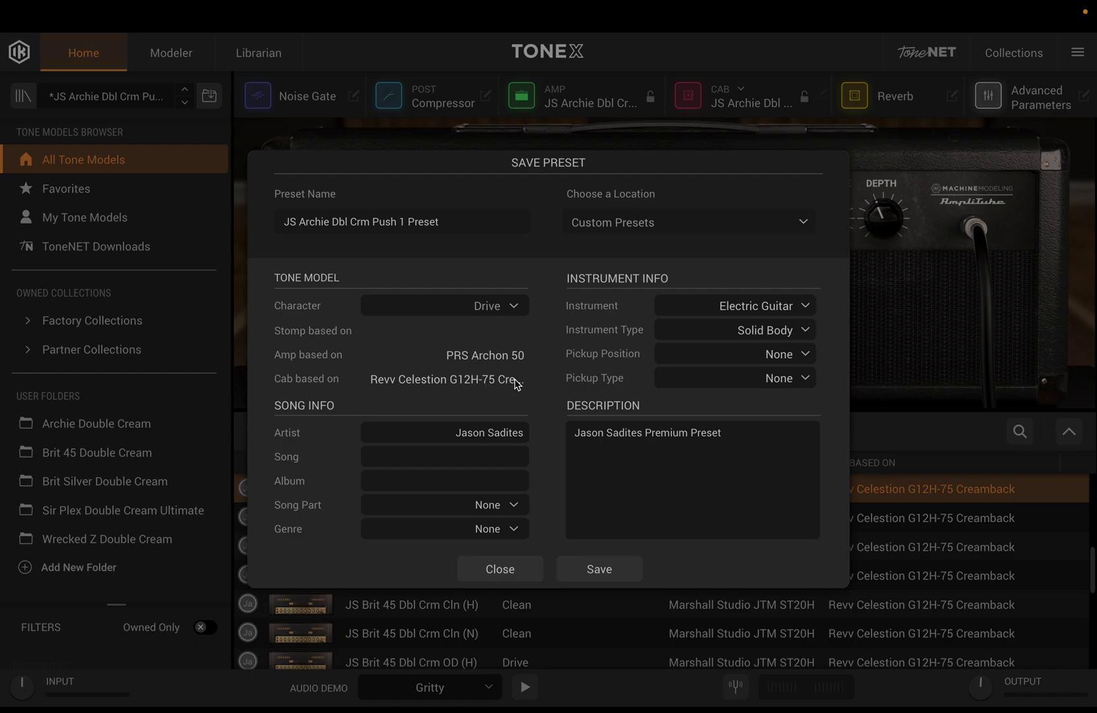
# Set pickup position to Bridge, keeping Drive, Electric Guitar, Solid Body and pickup type None
pyautogui.click(506, 310)
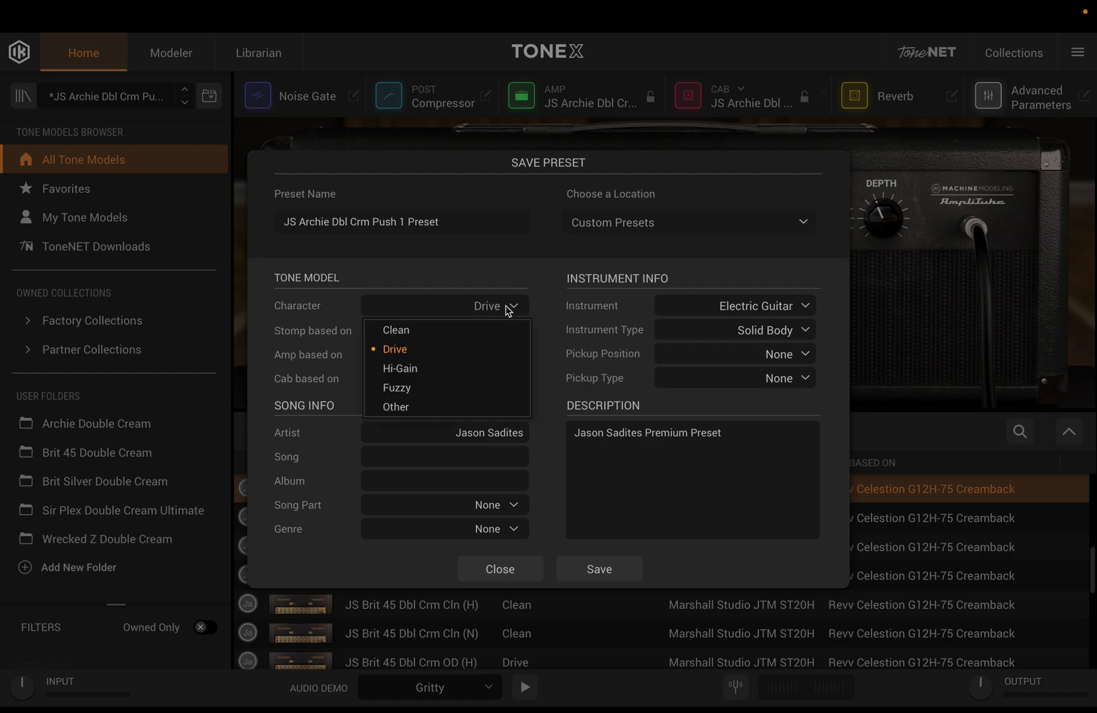
pyautogui.click(778, 308)
pyautogui.click(731, 347)
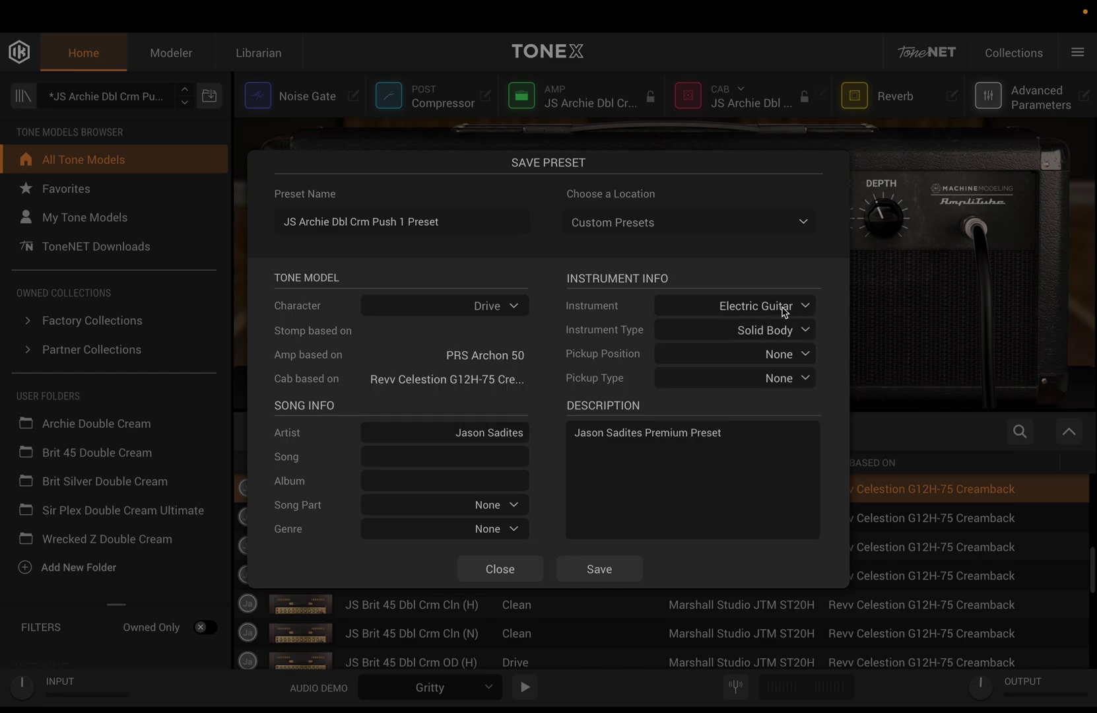
pyautogui.click(794, 335)
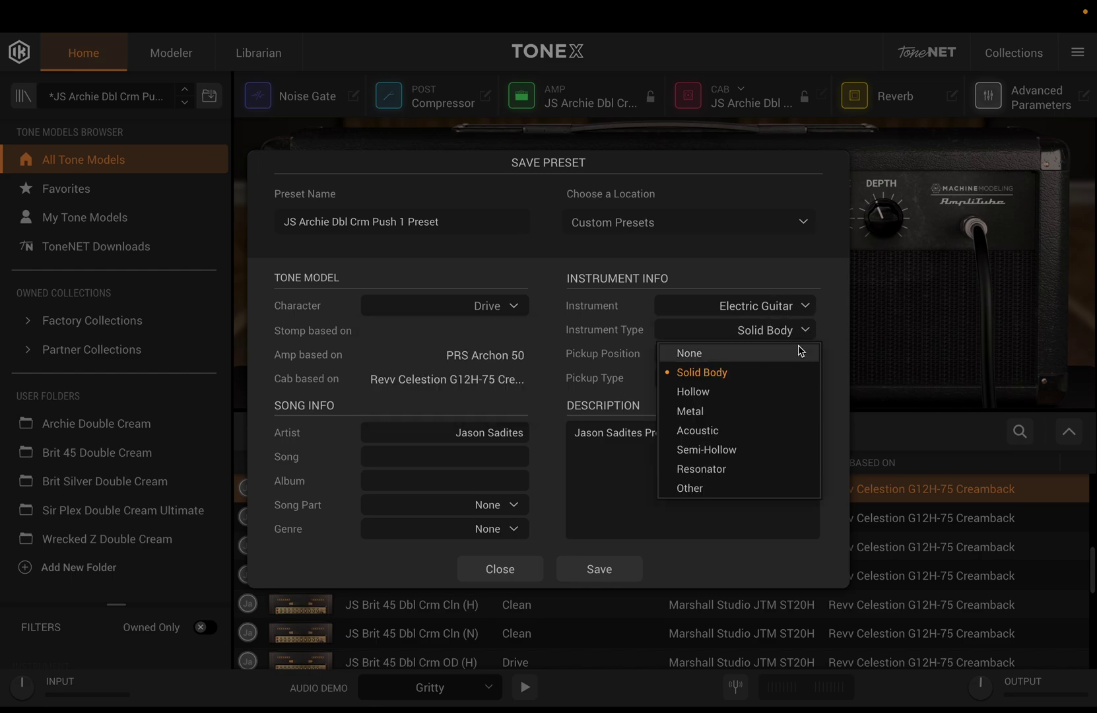
pyautogui.click(698, 259)
pyautogui.click(790, 355)
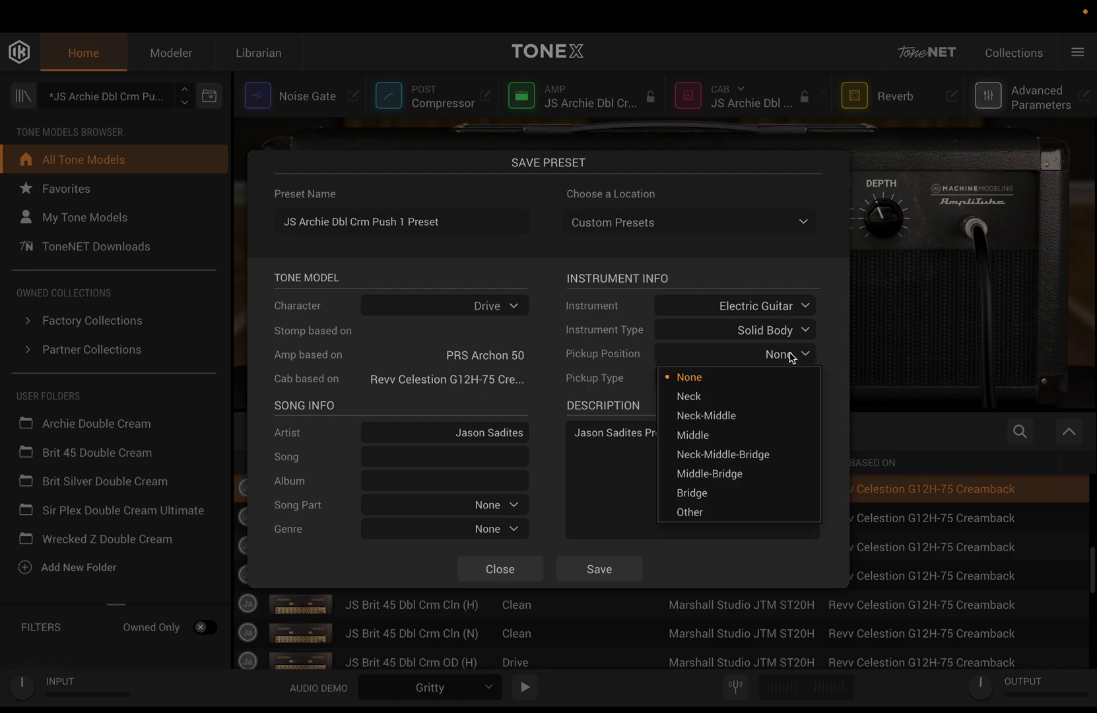
pyautogui.click(720, 491)
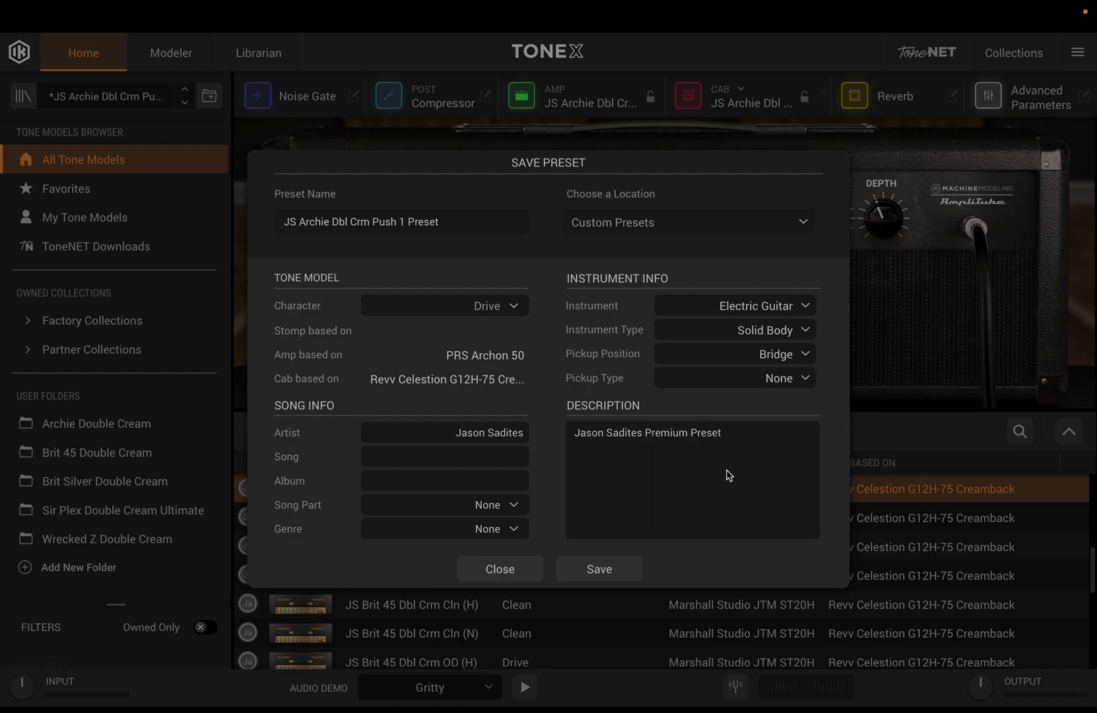
pyautogui.click(800, 386)
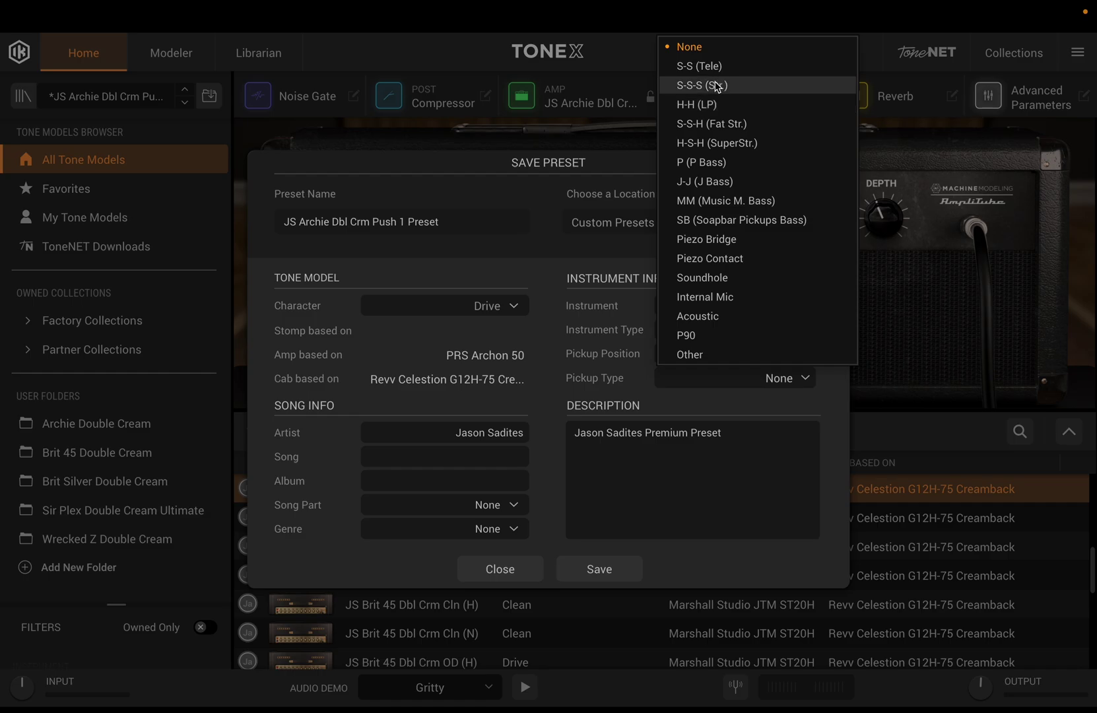
pyautogui.click(610, 263)
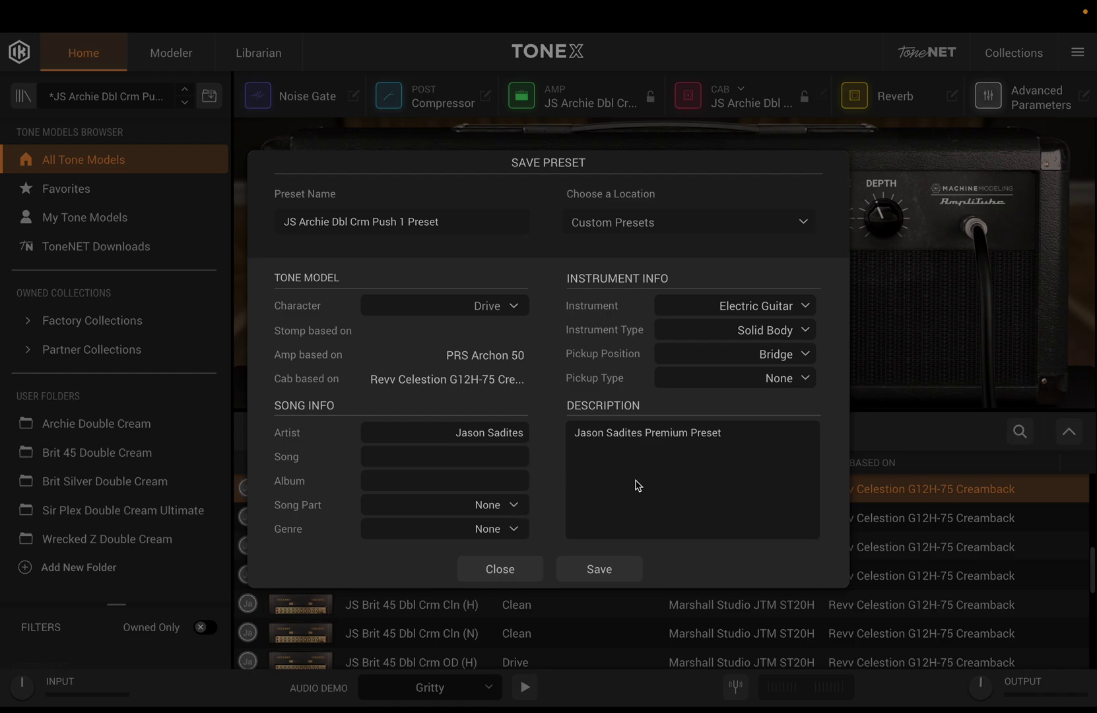
pyautogui.click(733, 438)
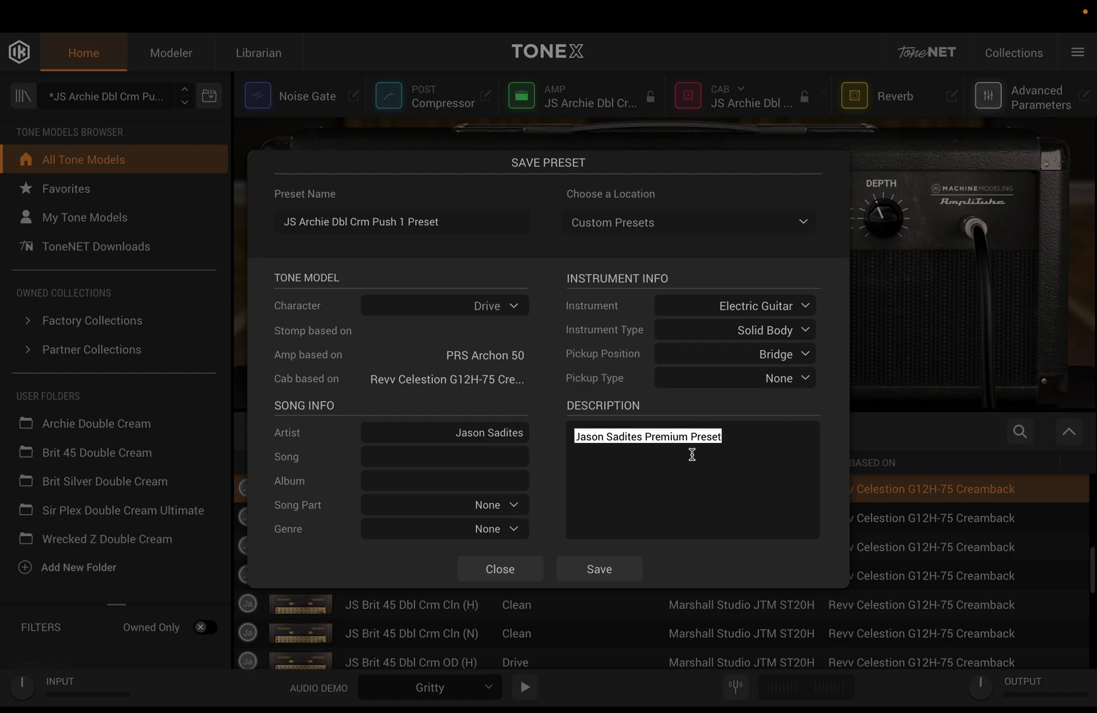
# Save the preset, then audition the OD 3 and OD 2 models with advanced parameters shown
pyautogui.click(613, 571)
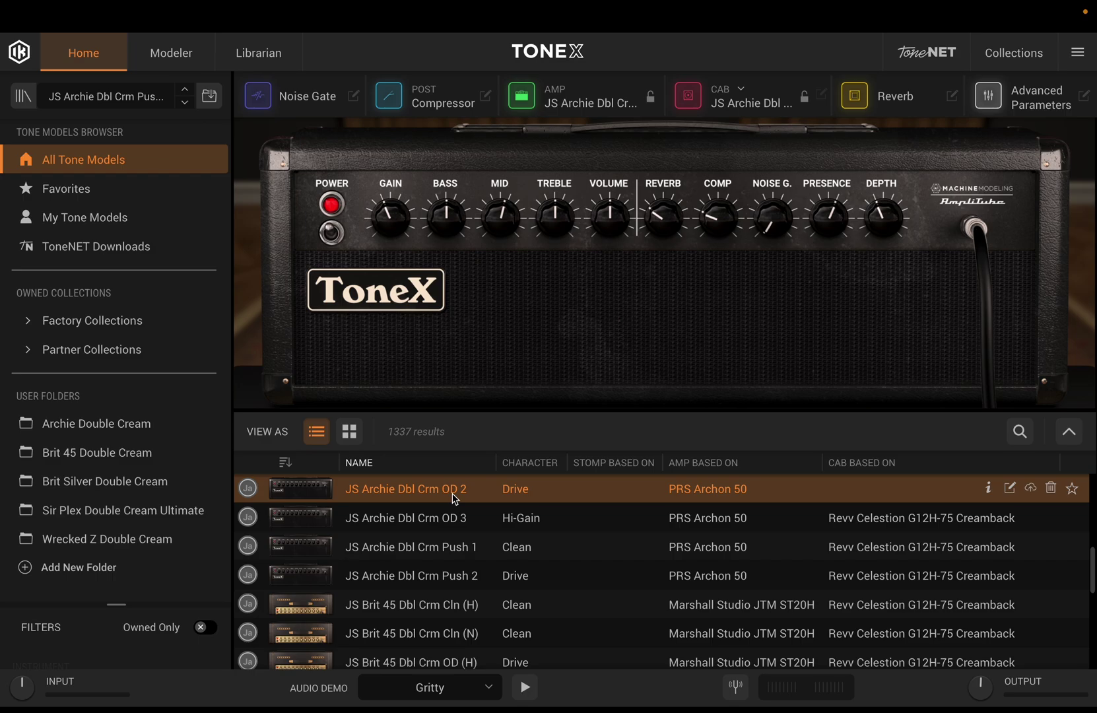
pyautogui.click(456, 522)
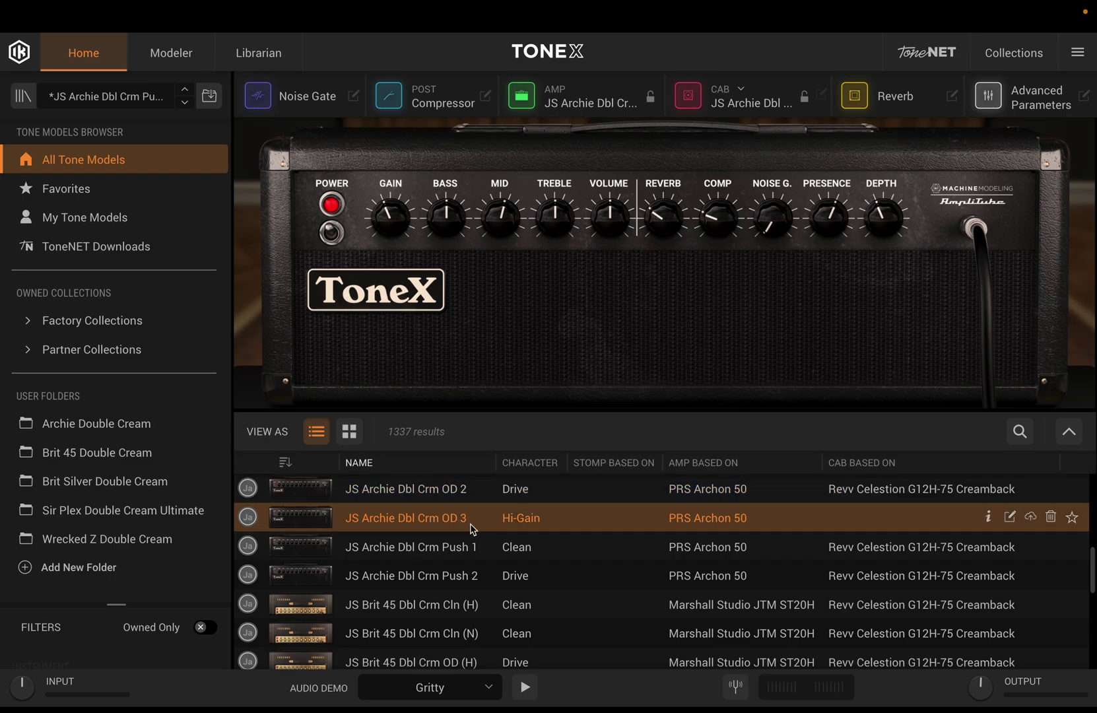
pyautogui.click(1042, 107)
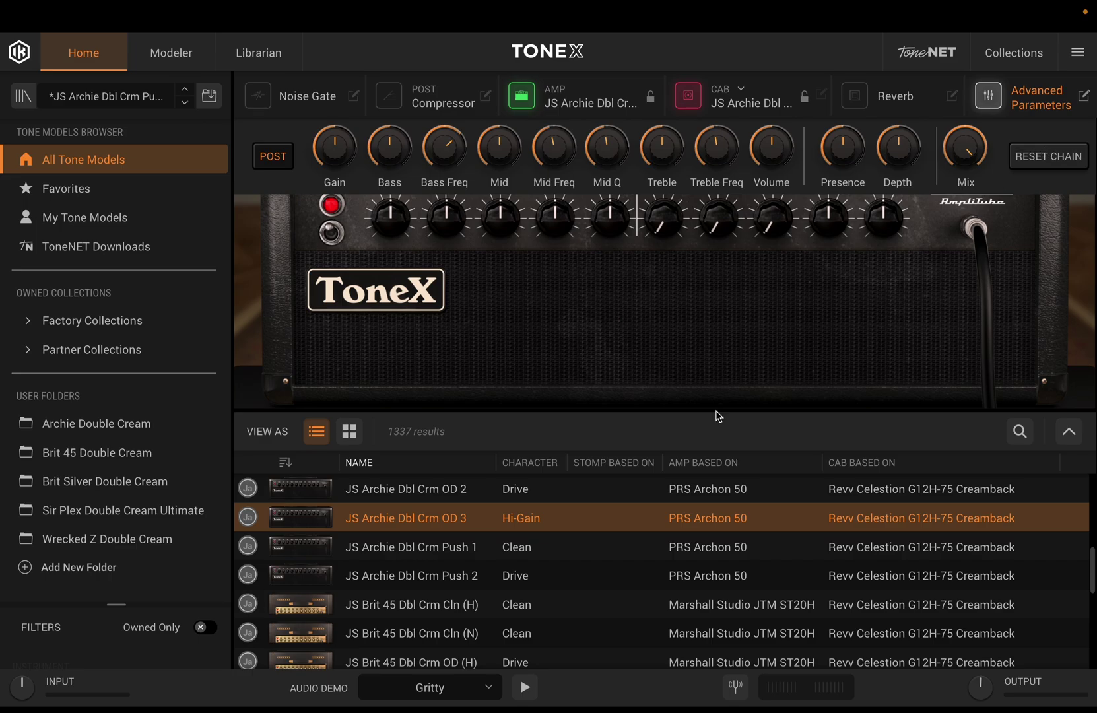
pyautogui.click(491, 494)
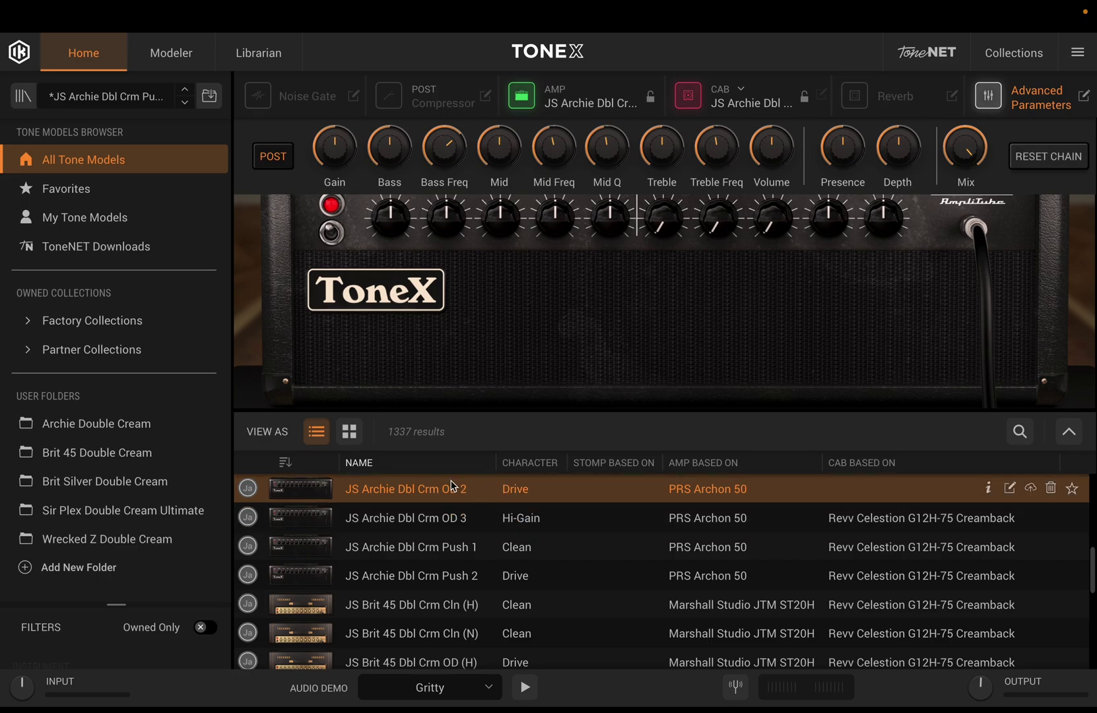
# Load the JS Archie Dbl Crm OD 2 preset from the Archie Double Cream folder
pyautogui.click(66, 102)
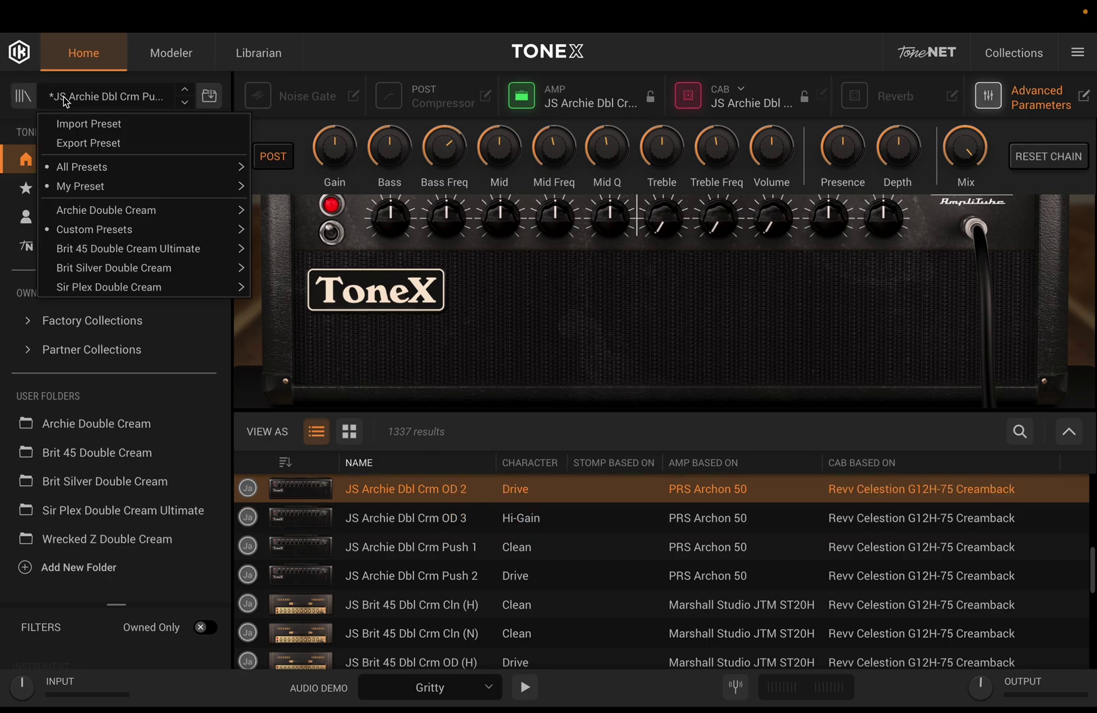
pyautogui.moveTo(83, 236)
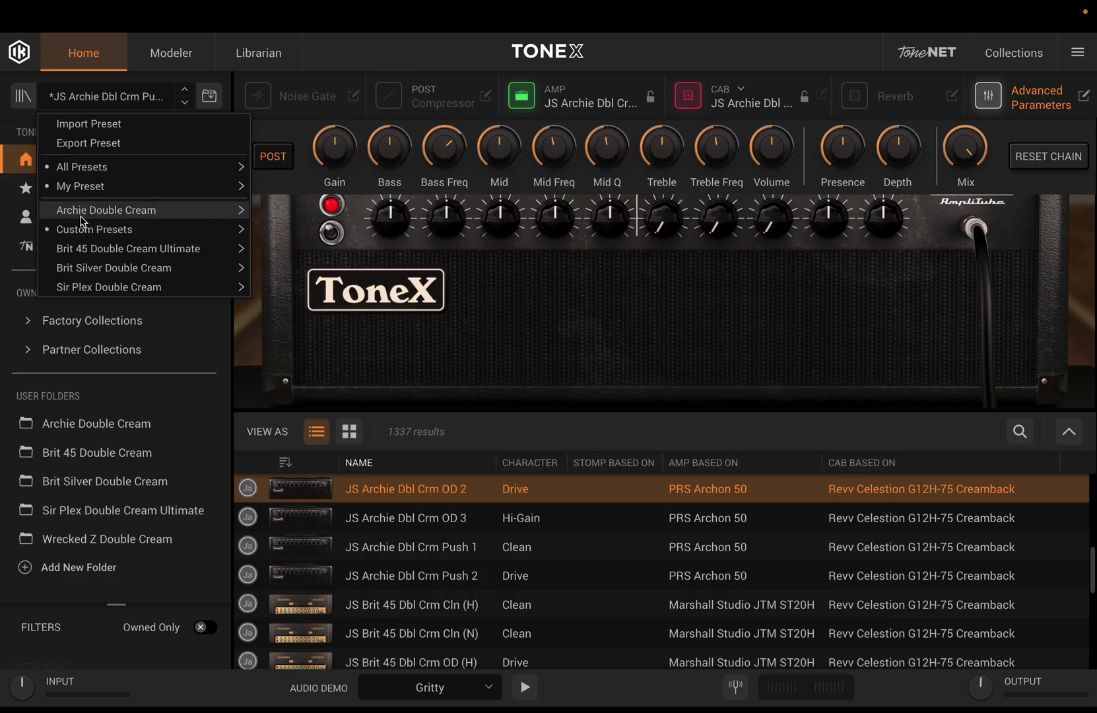
pyautogui.moveTo(82, 212)
pyautogui.click(353, 254)
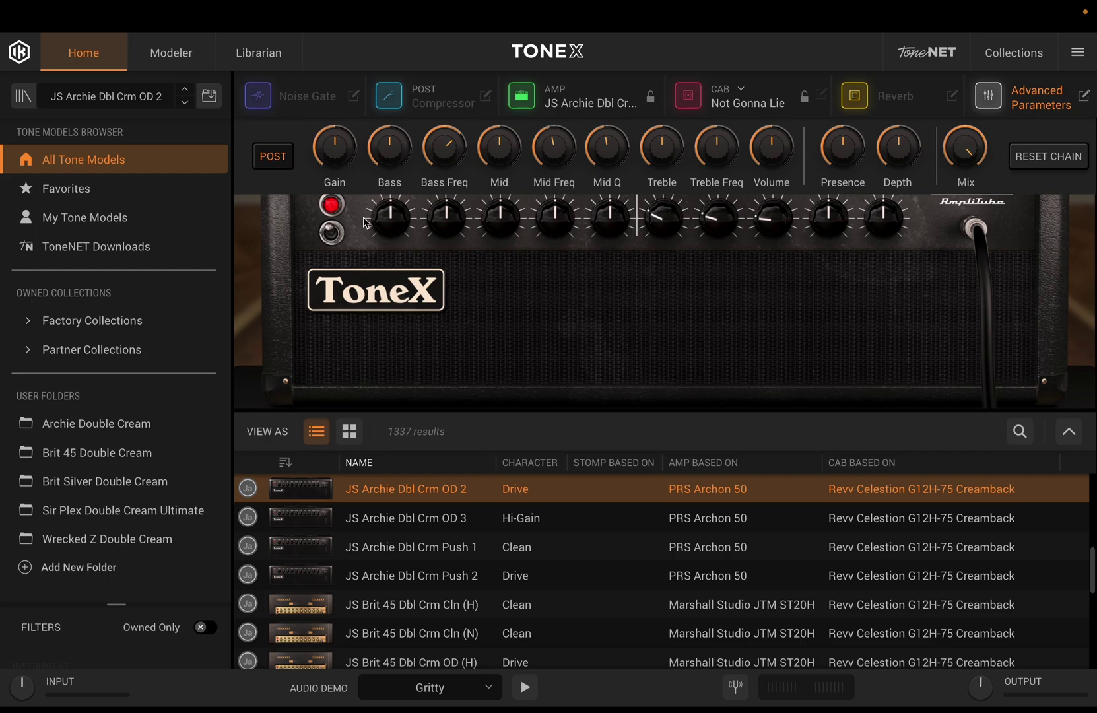
# Recall the JS Archie Dbl Crm Push 1 Preset from the Custom Presets folder
pyautogui.click(25, 98)
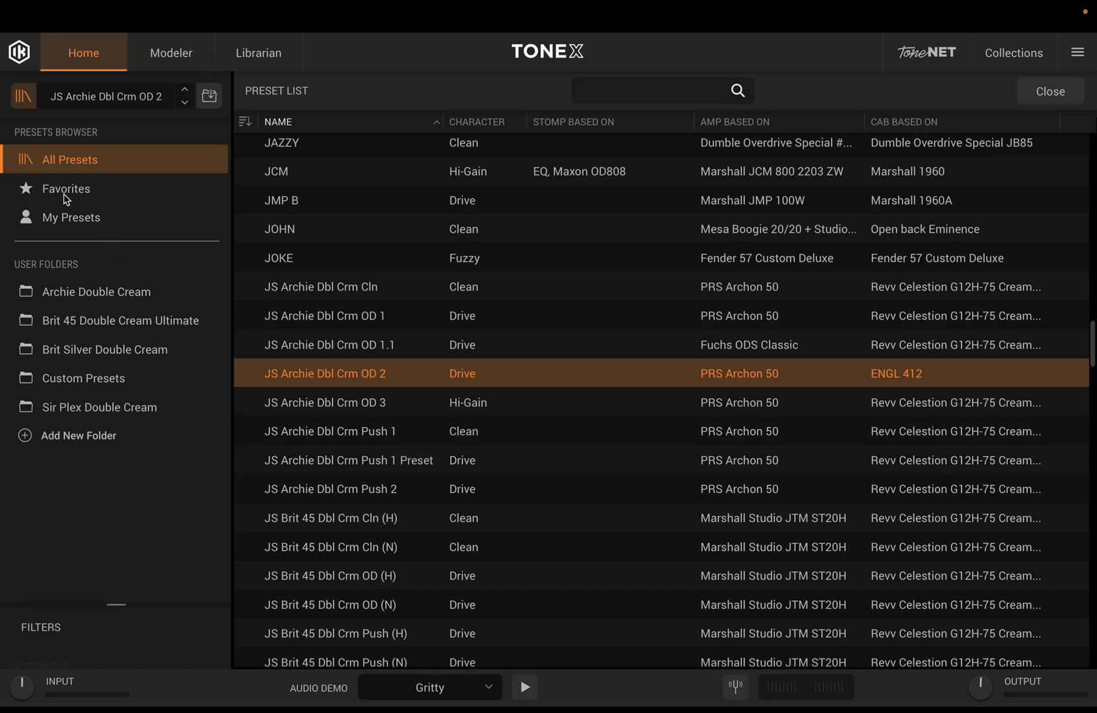
pyautogui.click(25, 98)
pyautogui.click(116, 104)
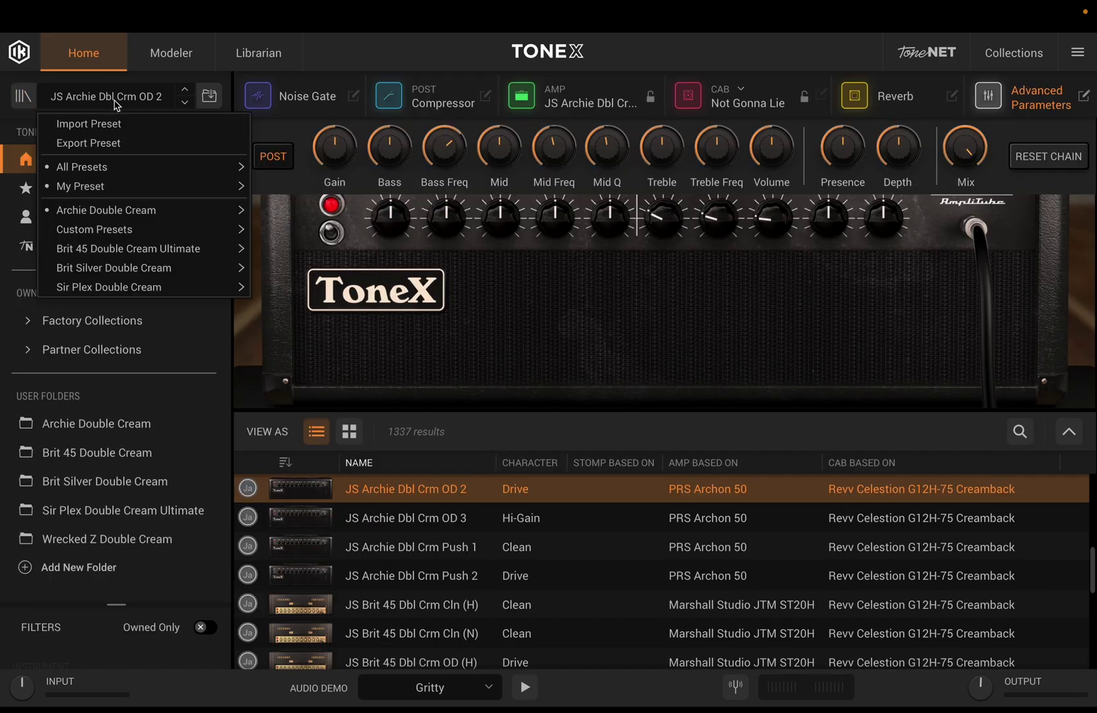
pyautogui.moveTo(108, 231)
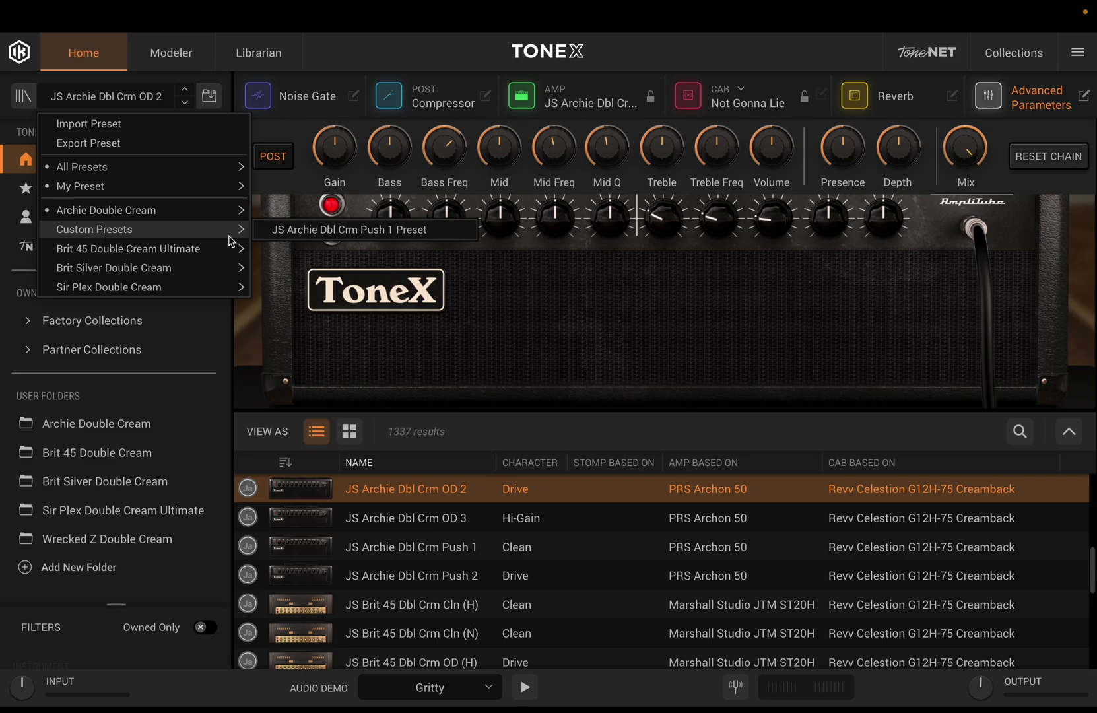
pyautogui.click(312, 234)
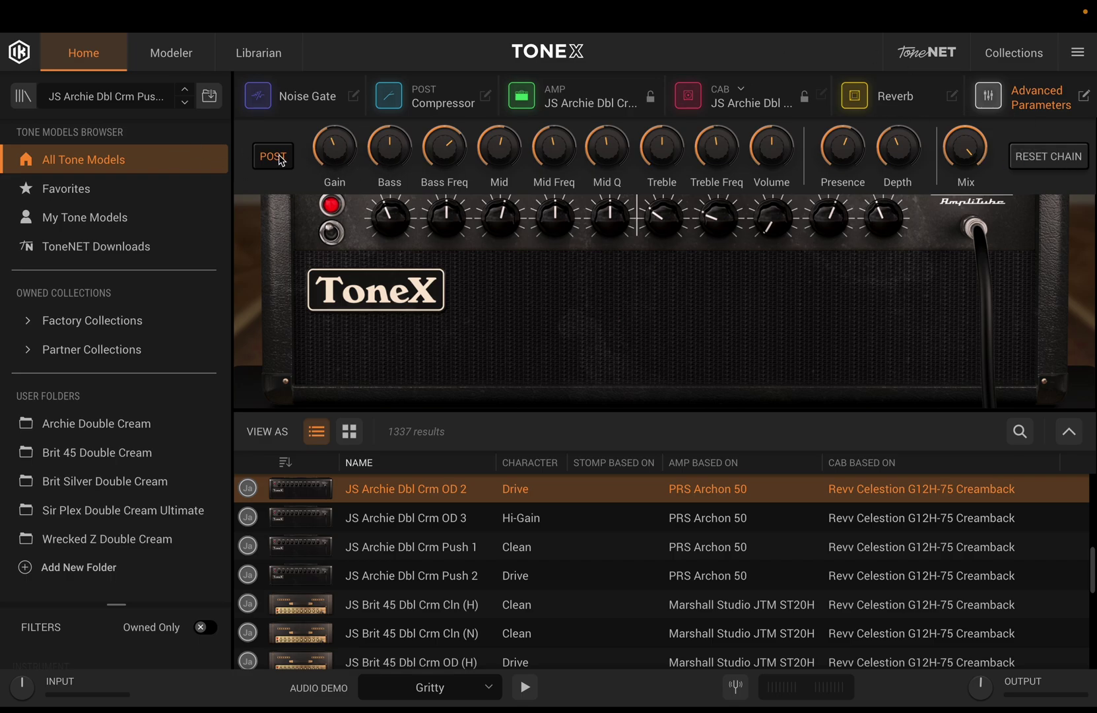
# Load the JS Archie Dbl Crm OD 1 preset from the preset menu
pyautogui.click(111, 100)
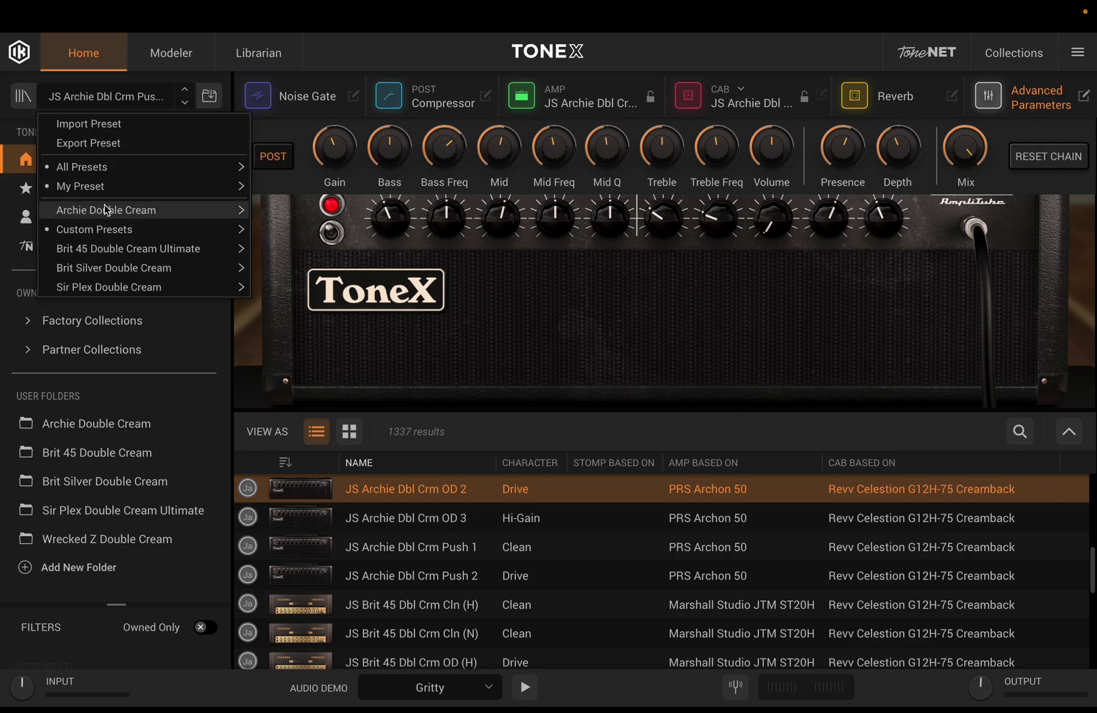
pyautogui.moveTo(105, 209)
pyautogui.click(352, 225)
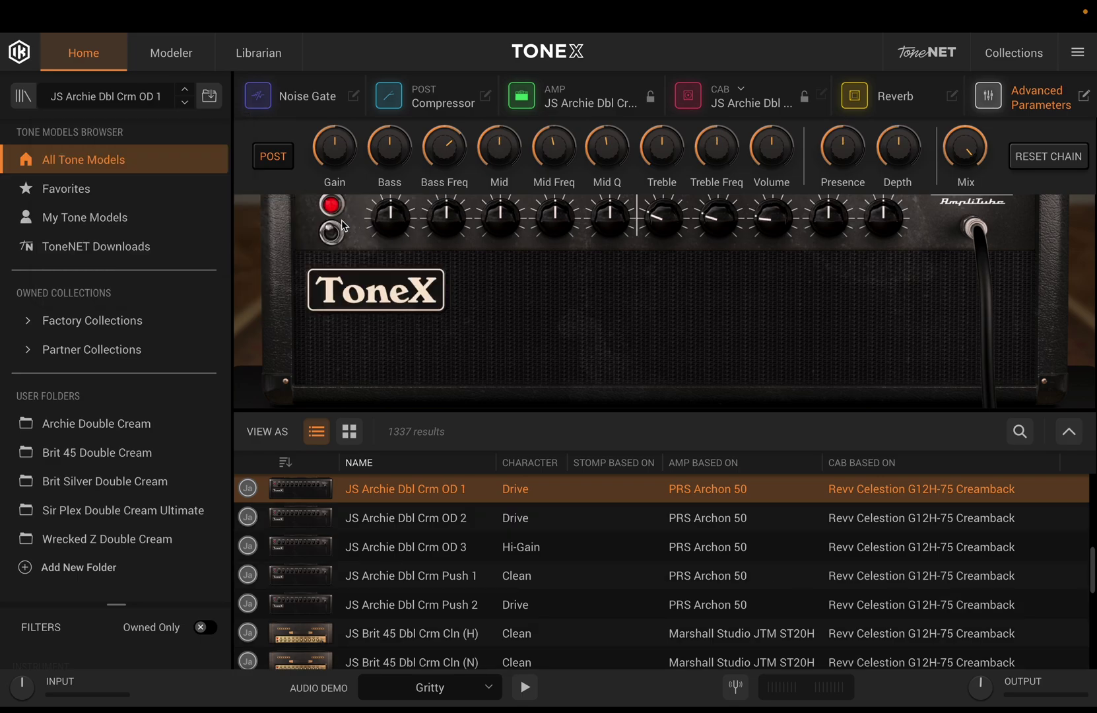
pyautogui.click(121, 96)
pyautogui.click(374, 42)
# Turn the amp's Bass down to 3.0 and Mid down to 2.5
pyautogui.scroll(-3, 542, 613)
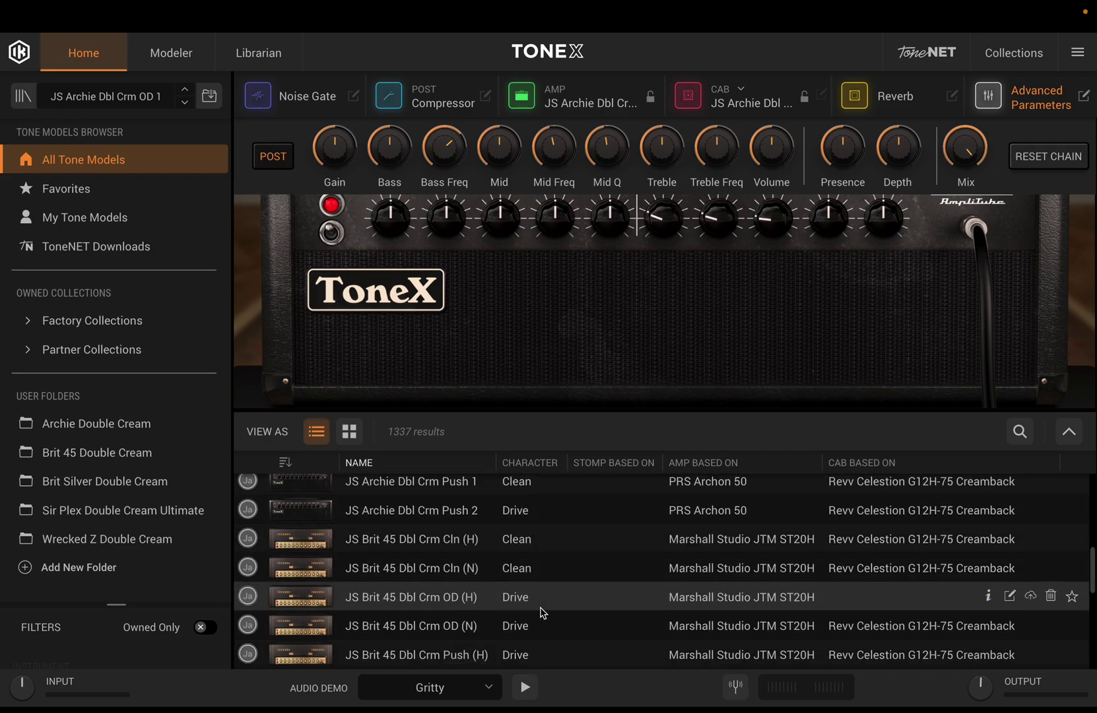
pyautogui.scroll(-3, 543, 609)
pyautogui.scroll(8, 542, 609)
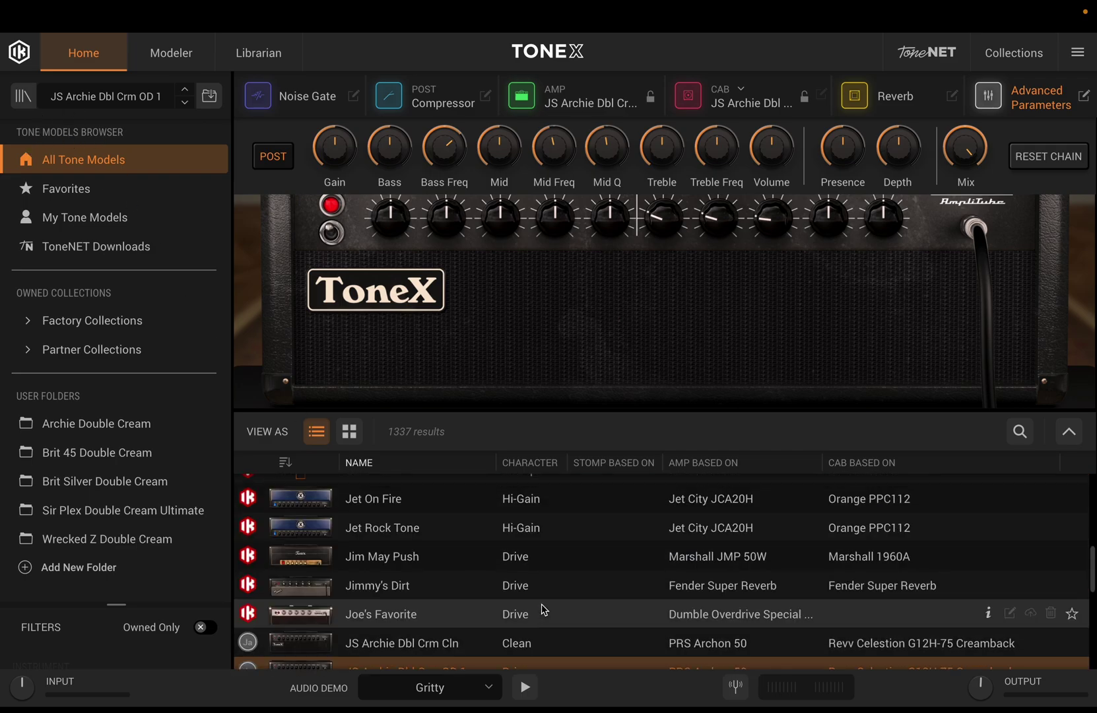
pyautogui.scroll(-1, 542, 609)
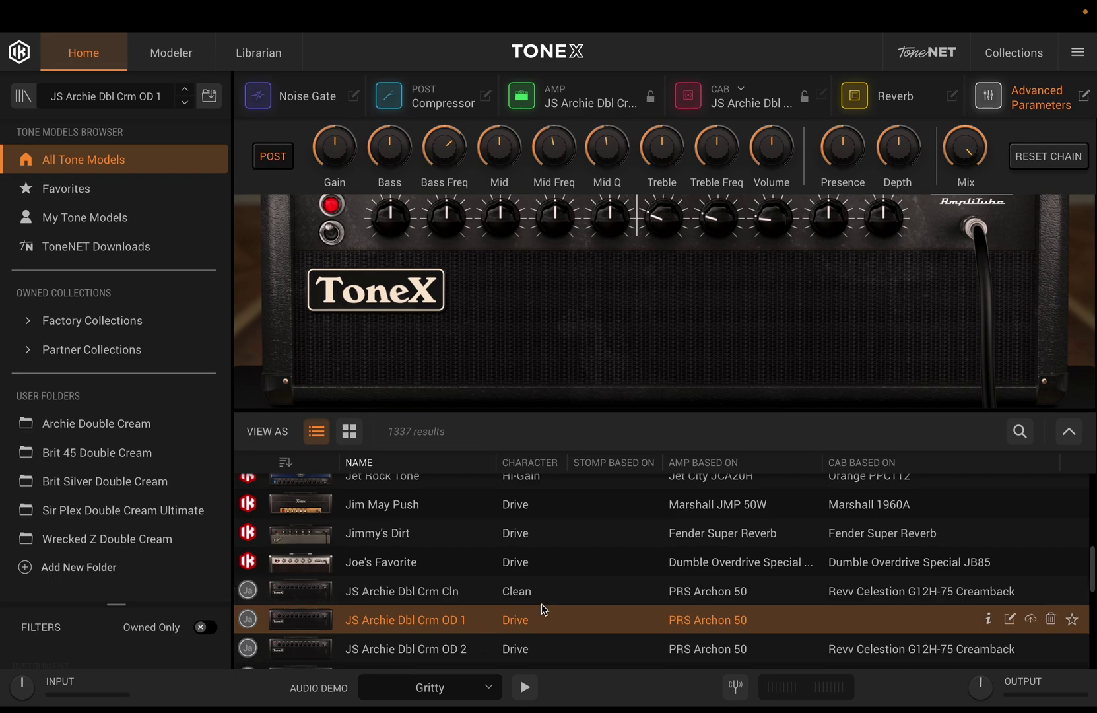
pyautogui.moveTo(393, 220); pyautogui.dragTo(399, 266)
pyautogui.moveTo(499, 218); pyautogui.dragTo(508, 267)
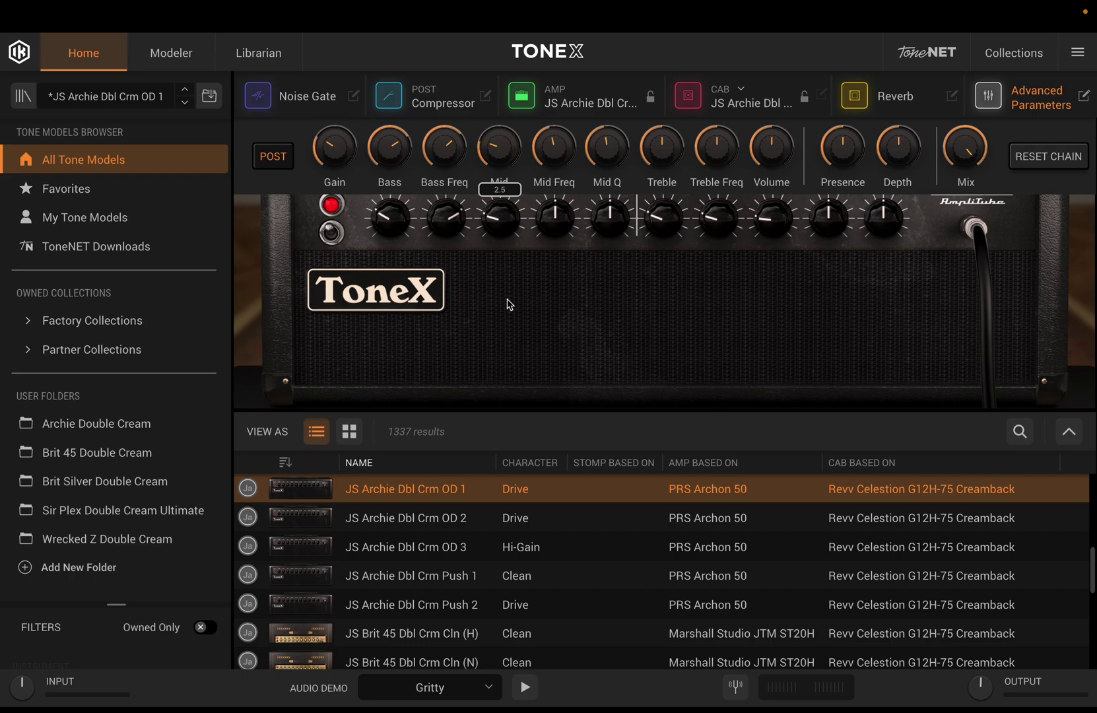
# Switch between the OD 2 and OD 3 tone models, settling on OD 3
pyautogui.click(429, 518)
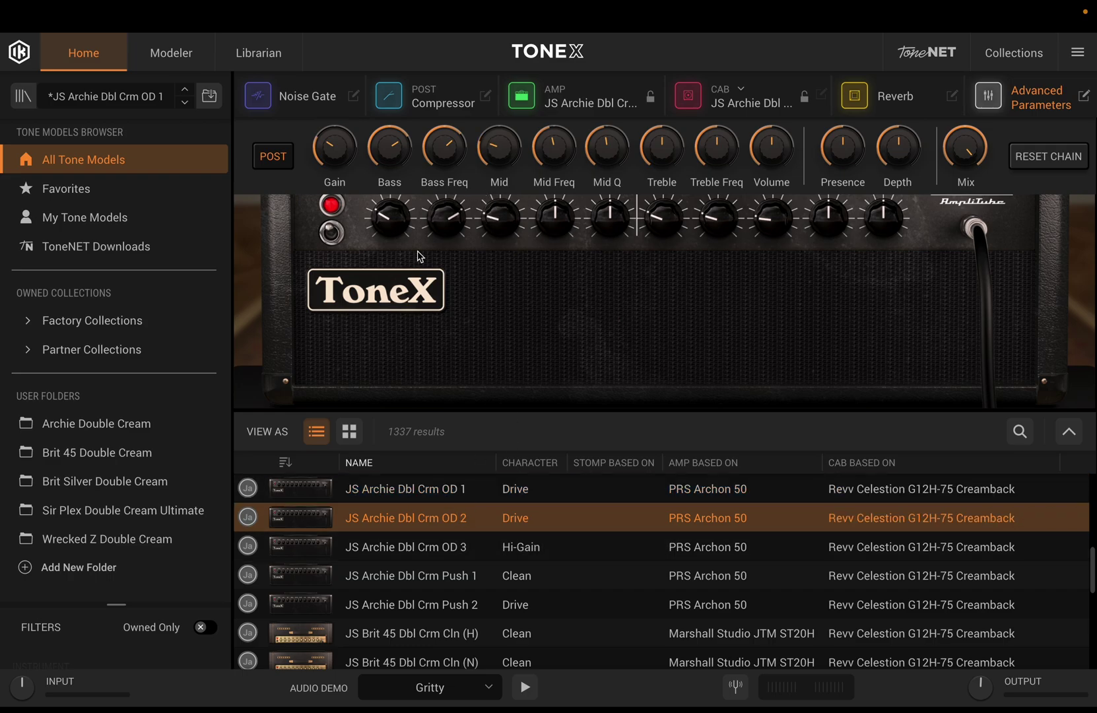
pyautogui.click(453, 551)
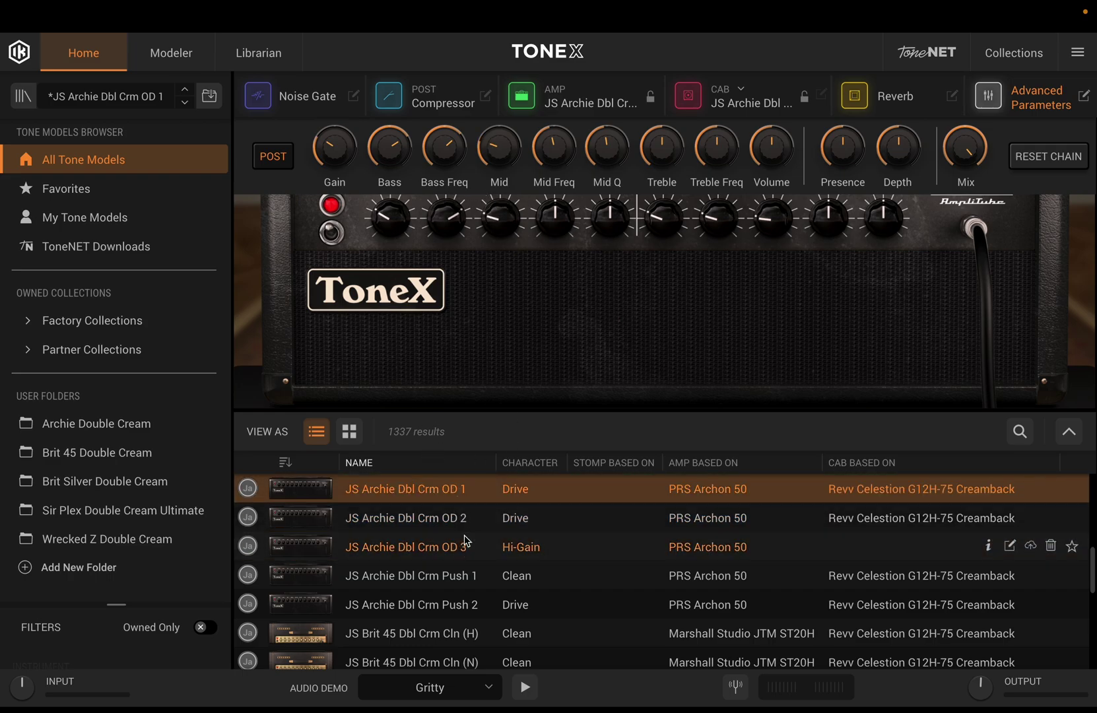
pyautogui.click(466, 529)
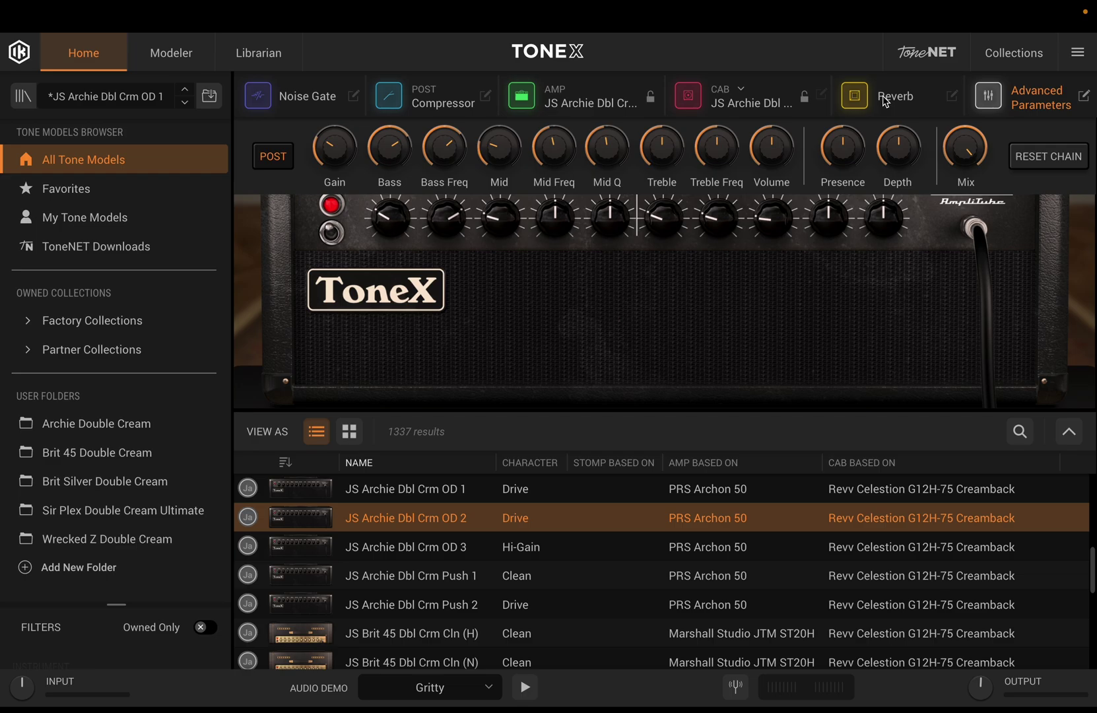
pyautogui.click(406, 552)
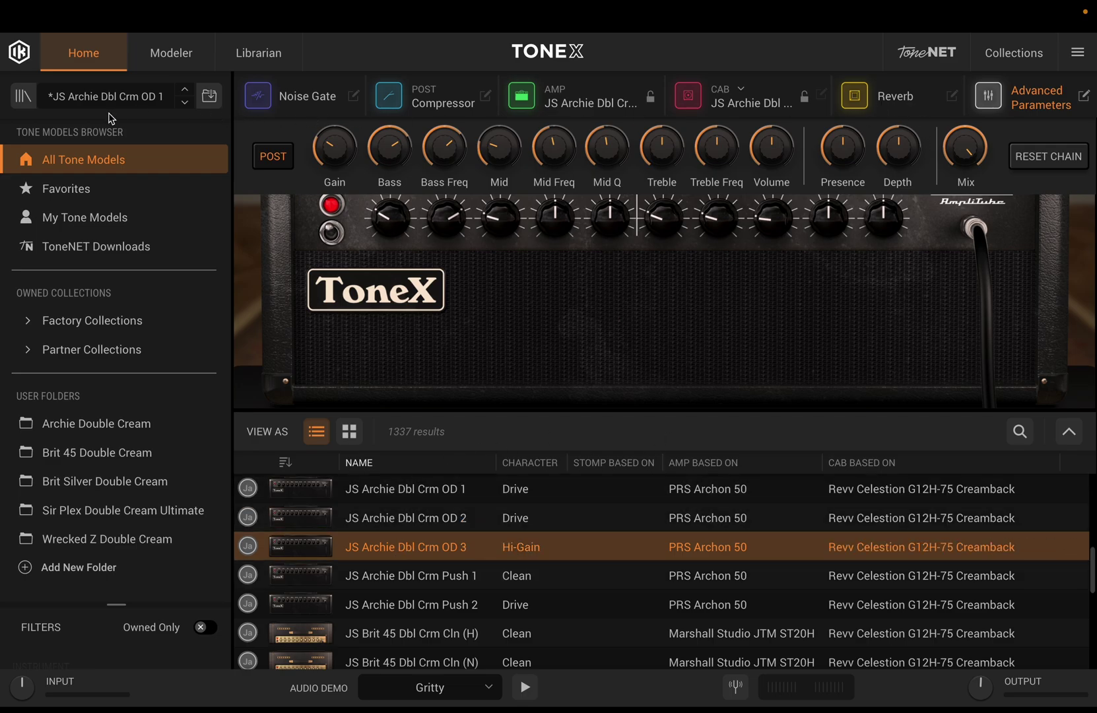
pyautogui.click(215, 99)
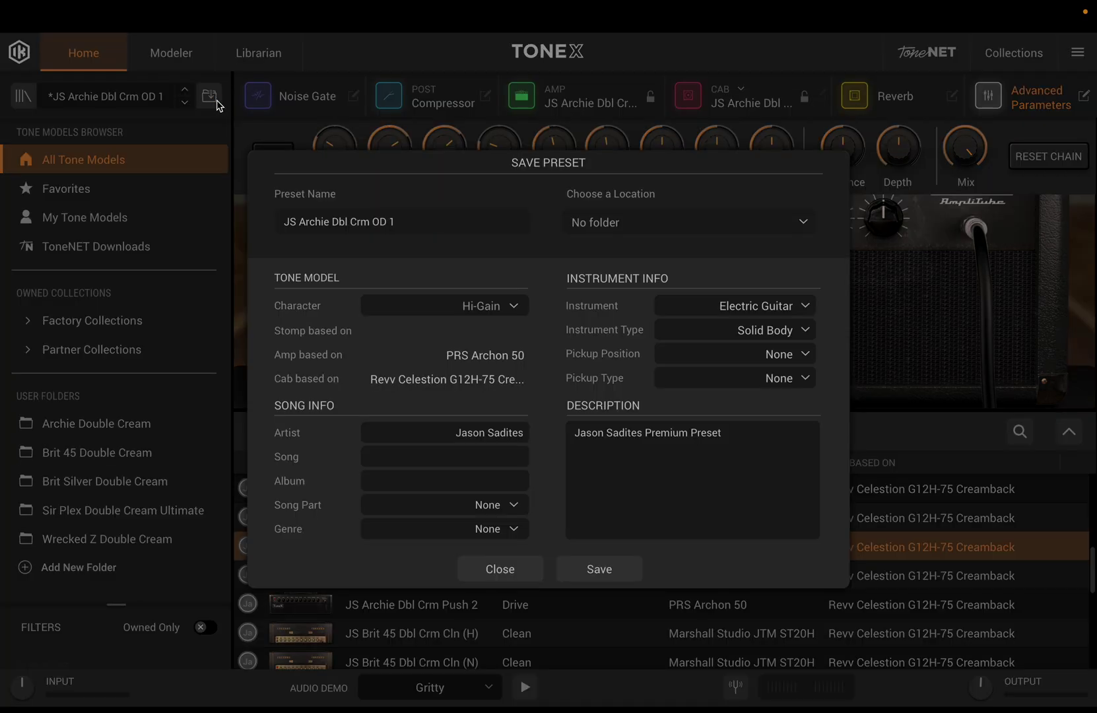
pyautogui.click(509, 575)
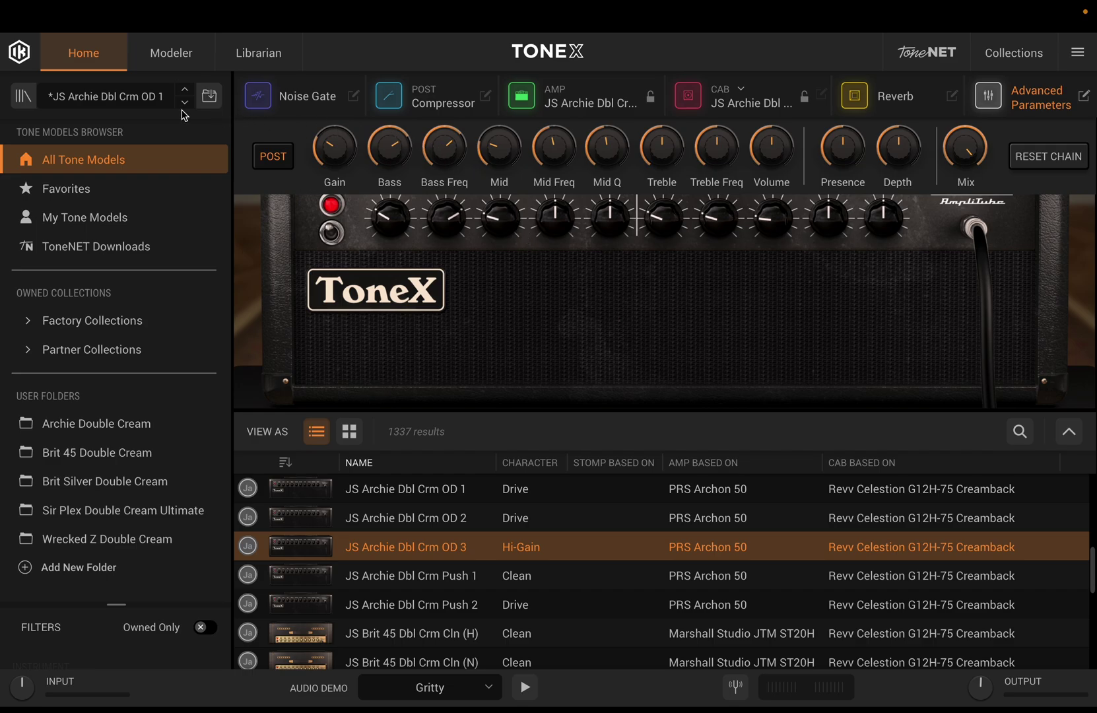
pyautogui.click(24, 98)
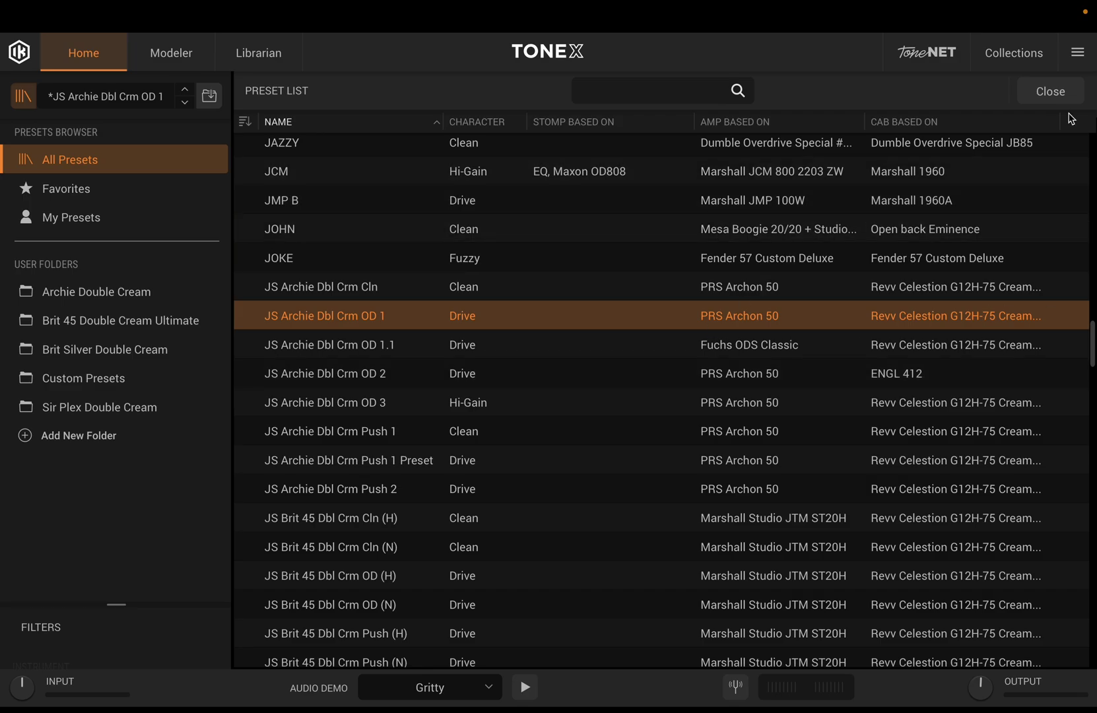
# Reload JS Archie Dbl Crm Push 1 Preset from Custom Presets, discarding the unsaved edits
pyautogui.click(1051, 90)
pyautogui.click(23, 99)
pyautogui.click(23, 99)
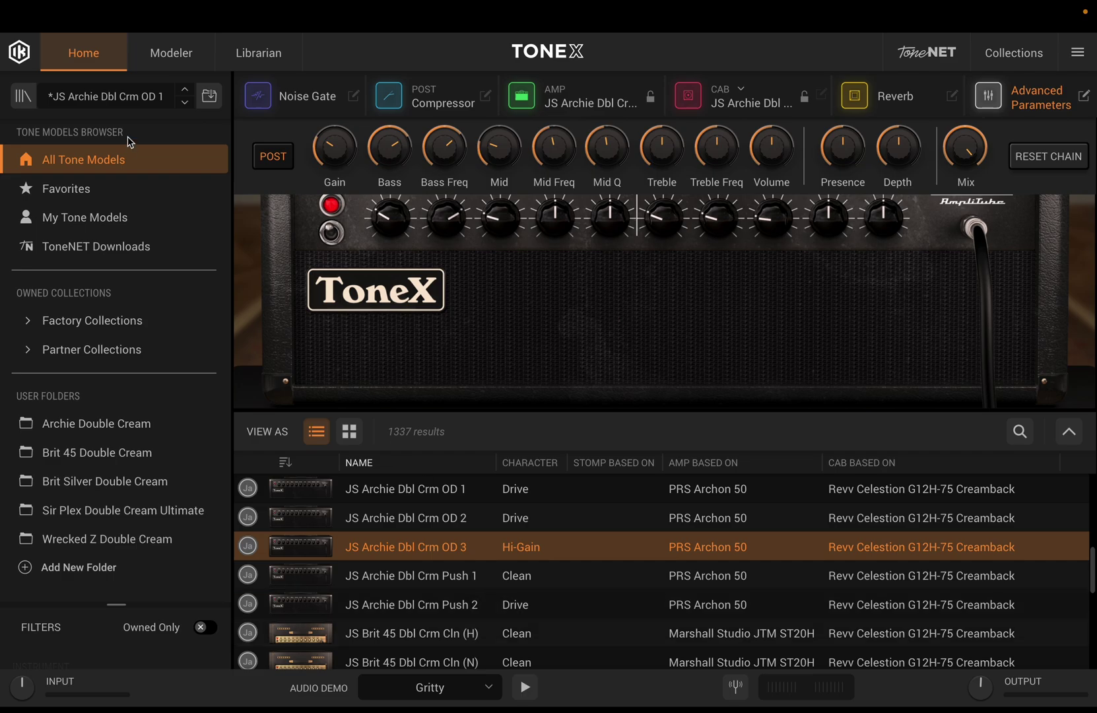
pyautogui.click(119, 99)
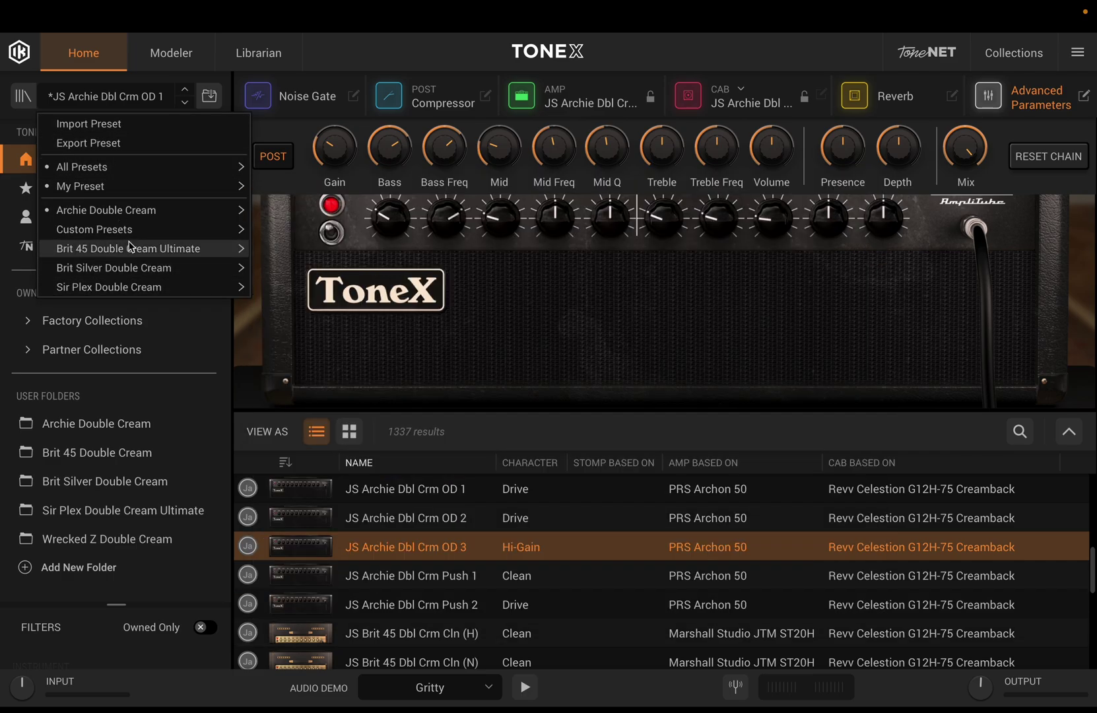
pyautogui.moveTo(109, 170)
pyautogui.moveTo(333, 173)
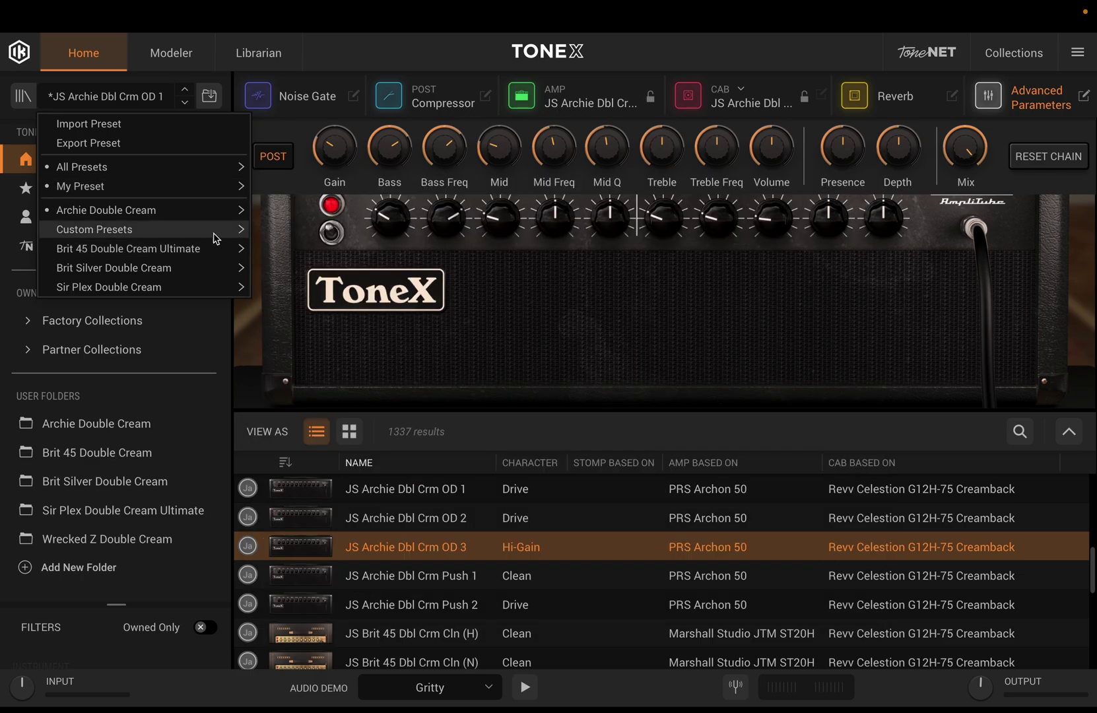
pyautogui.moveTo(134, 211)
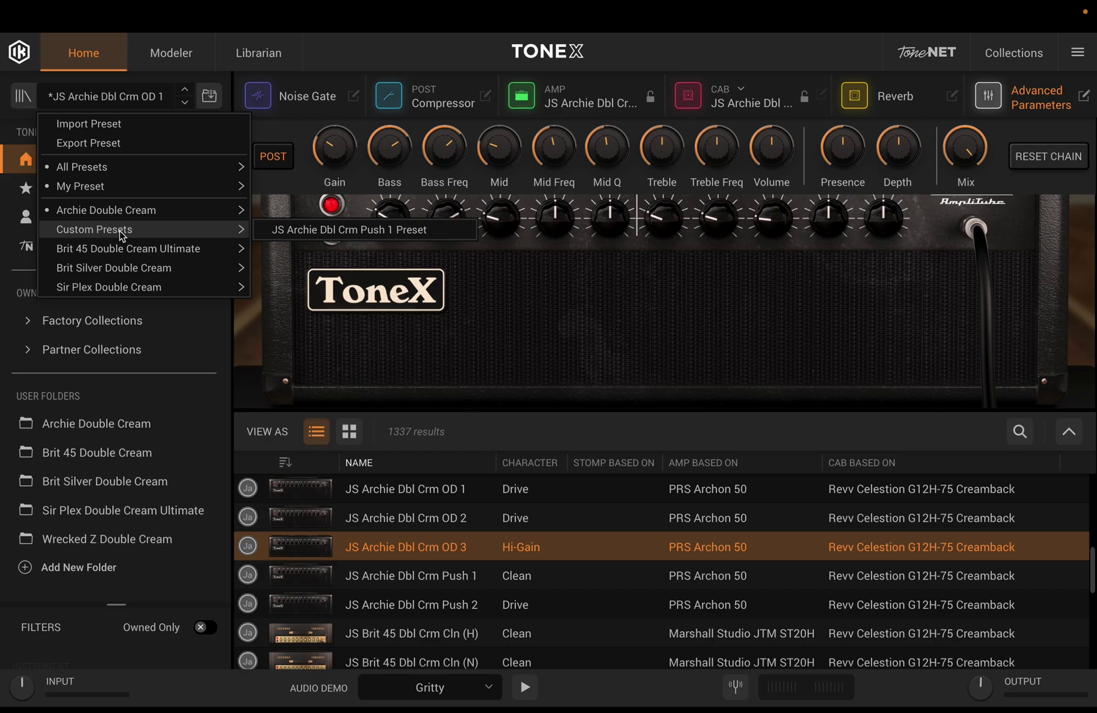
pyautogui.click(303, 232)
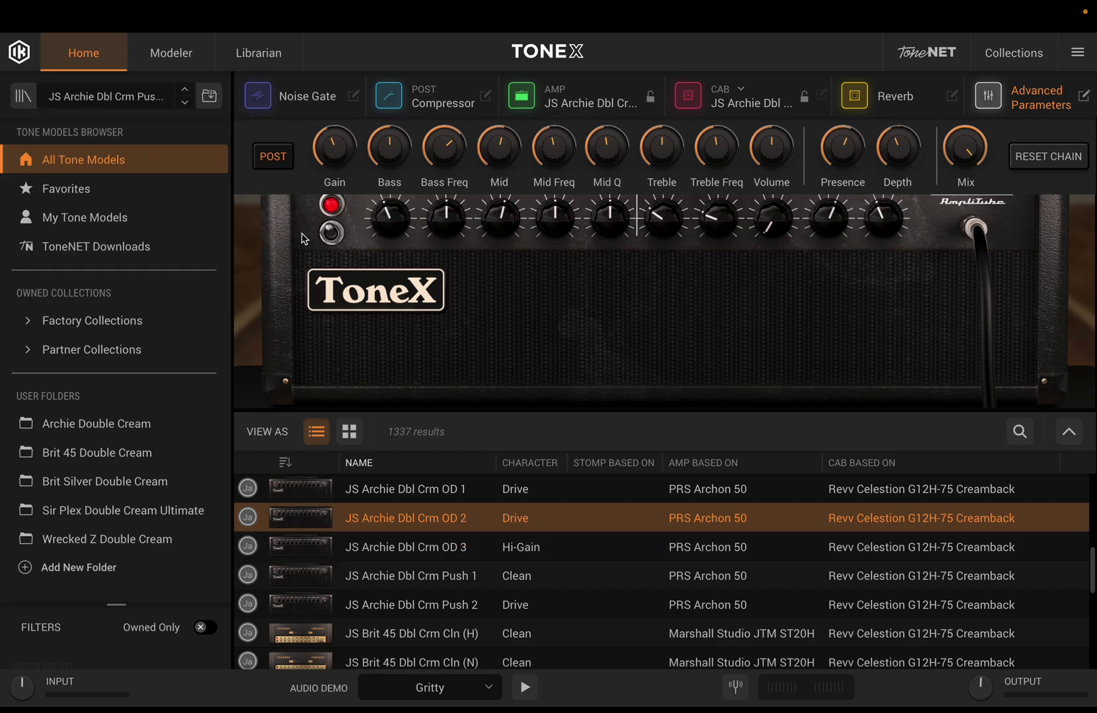
# Open the preset list, expand Filters and enable the Electric Guitar filter
pyautogui.click(31, 97)
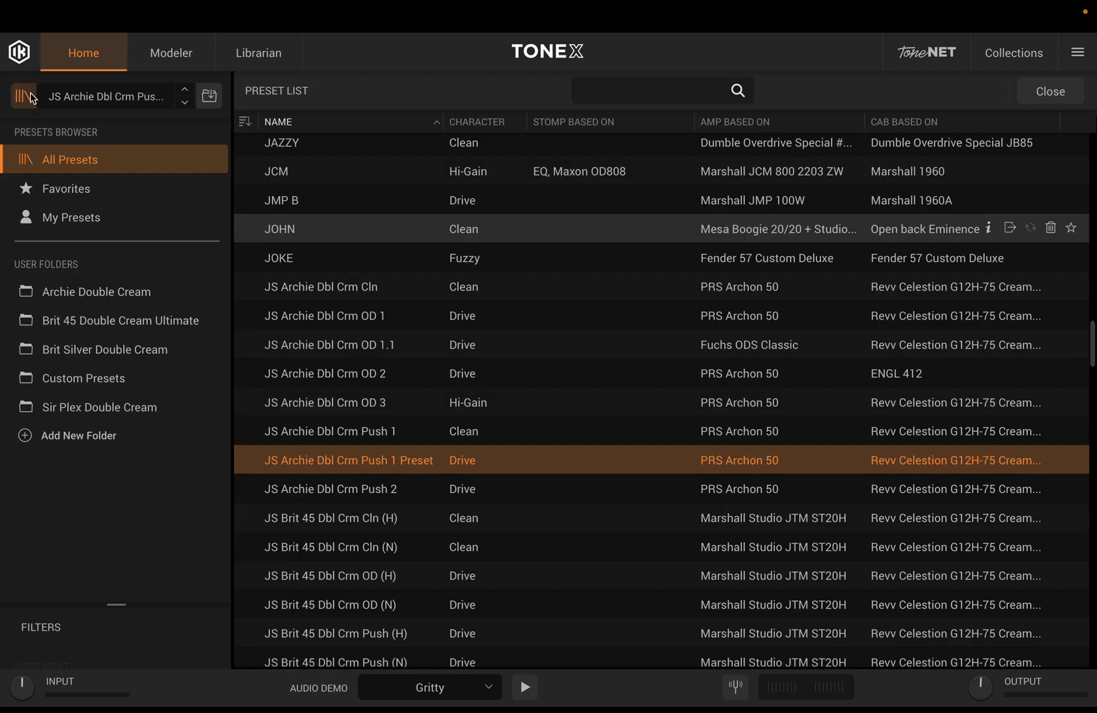
pyautogui.click(31, 97)
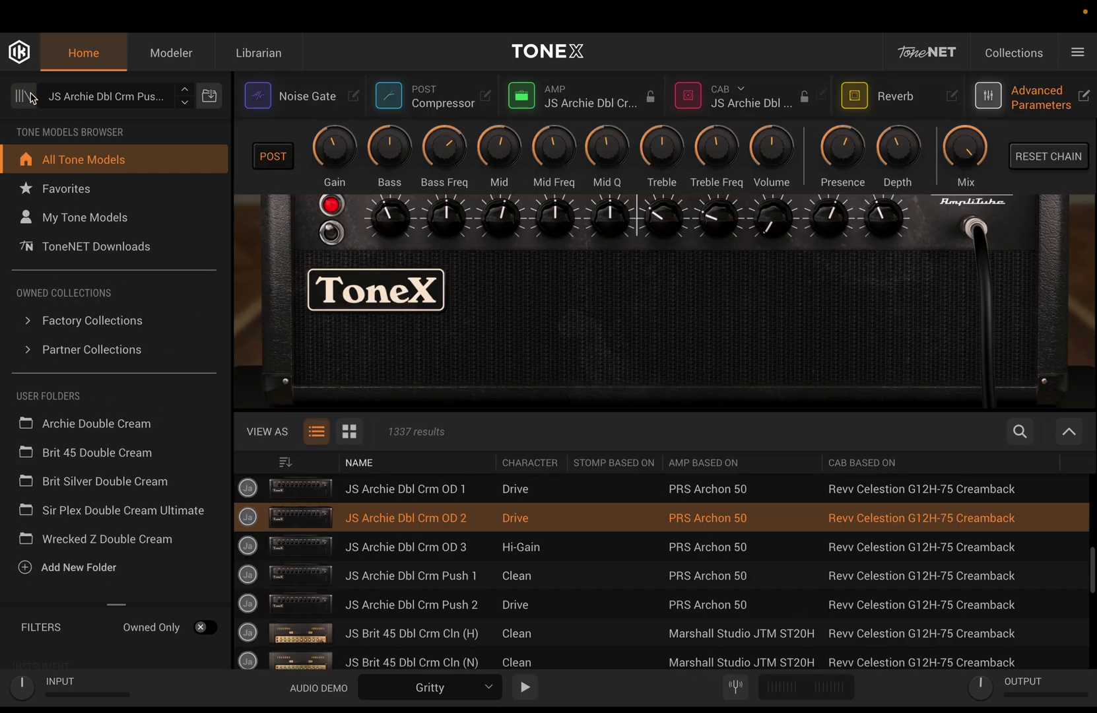
pyautogui.click(31, 96)
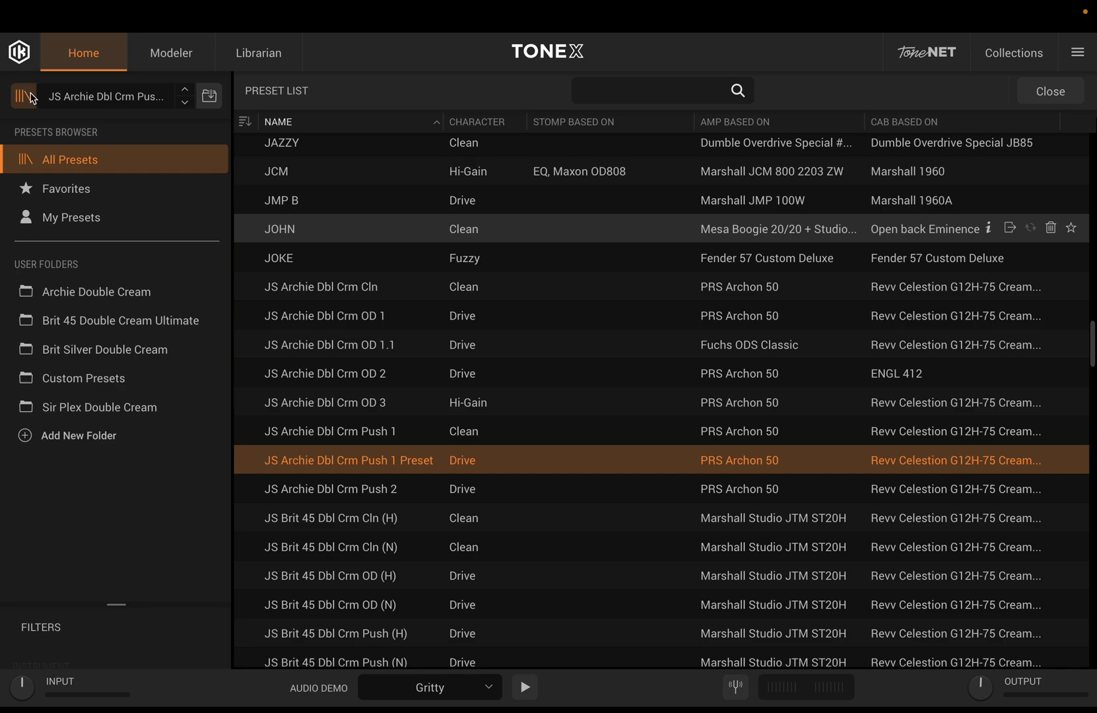
pyautogui.click(41, 627)
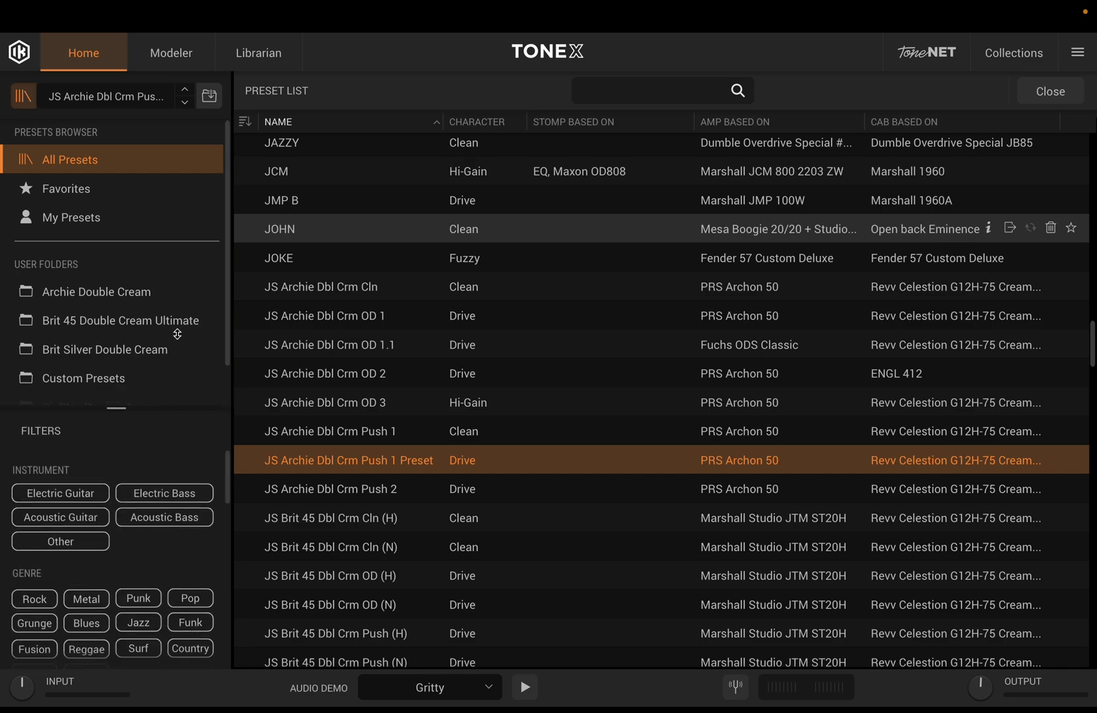
pyautogui.click(89, 495)
# Add the Drive, Bridge and Solid Body filters, then return to the tone models view
pyautogui.scroll(-1, 175, 493)
pyautogui.scroll(-4, 175, 494)
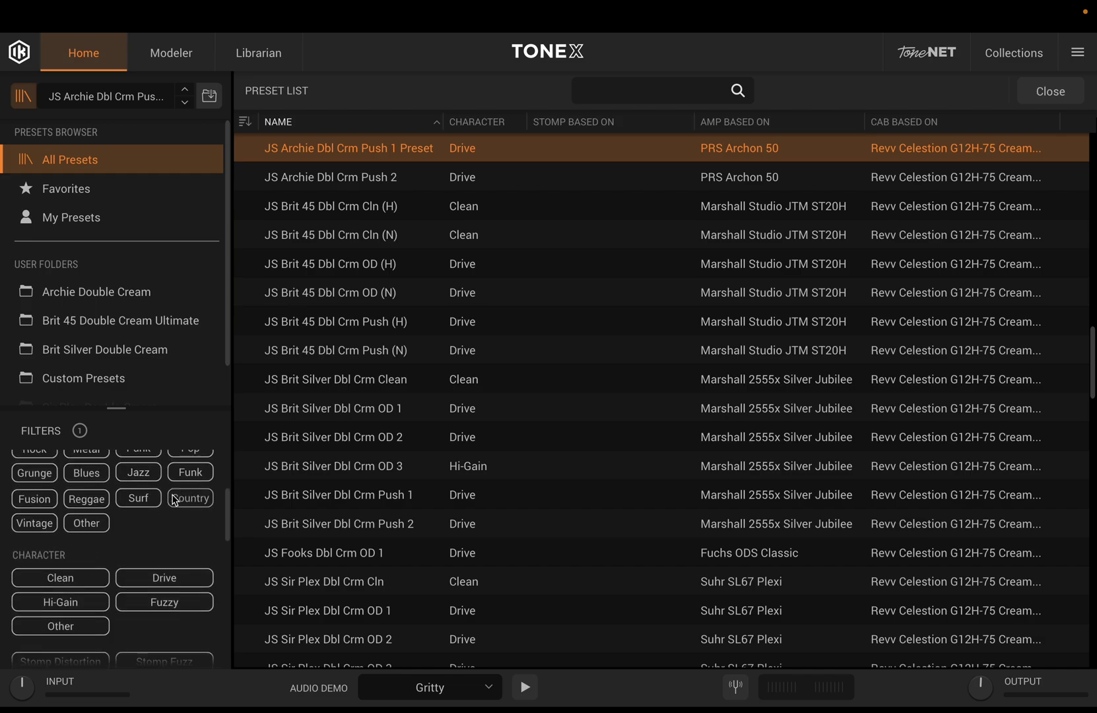
pyautogui.click(164, 578)
pyautogui.scroll(-5, 175, 587)
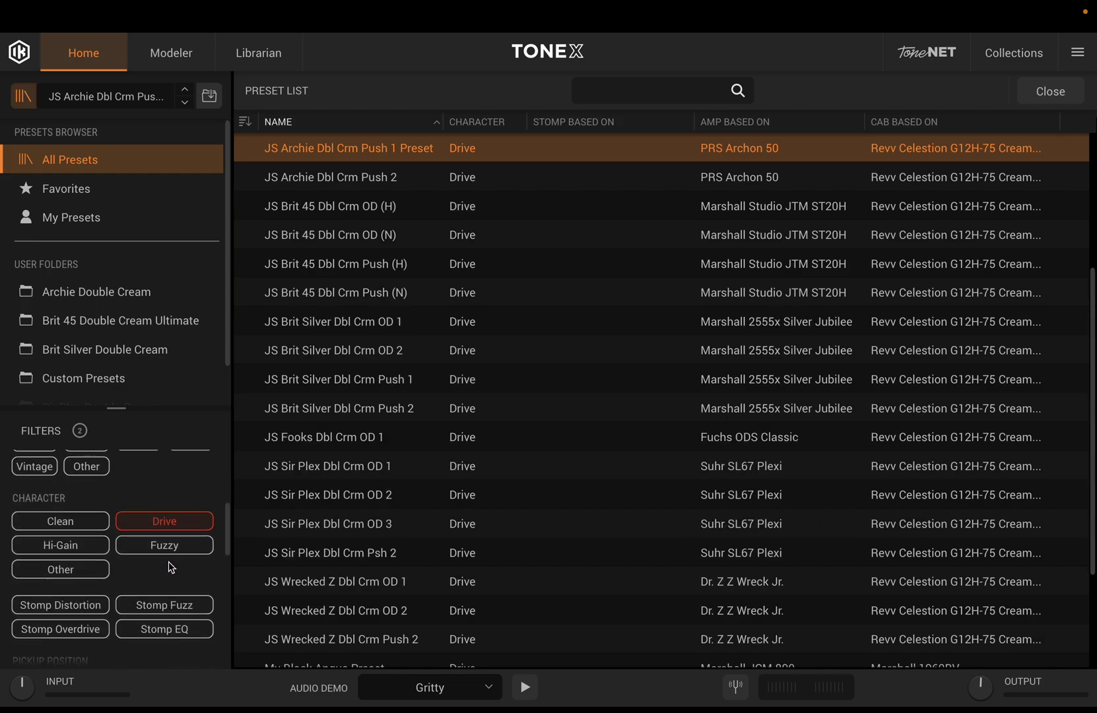
pyautogui.scroll(-1, 171, 567)
pyautogui.click(66, 552)
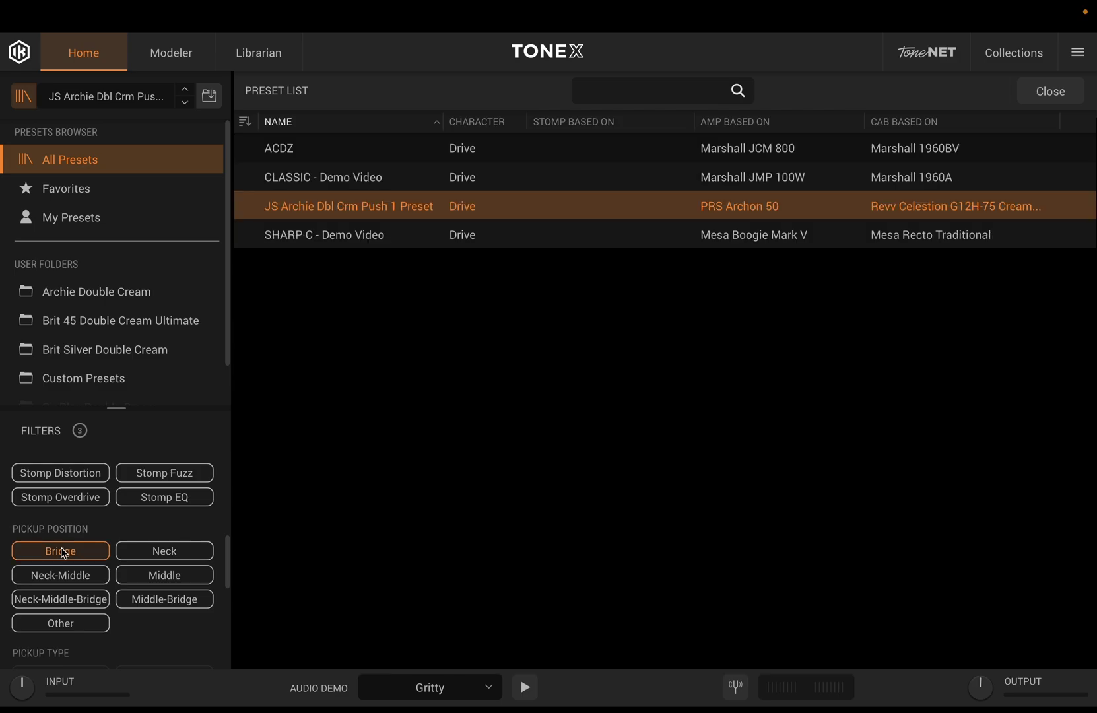
pyautogui.scroll(-1, 130, 508)
pyautogui.scroll(-4, 130, 508)
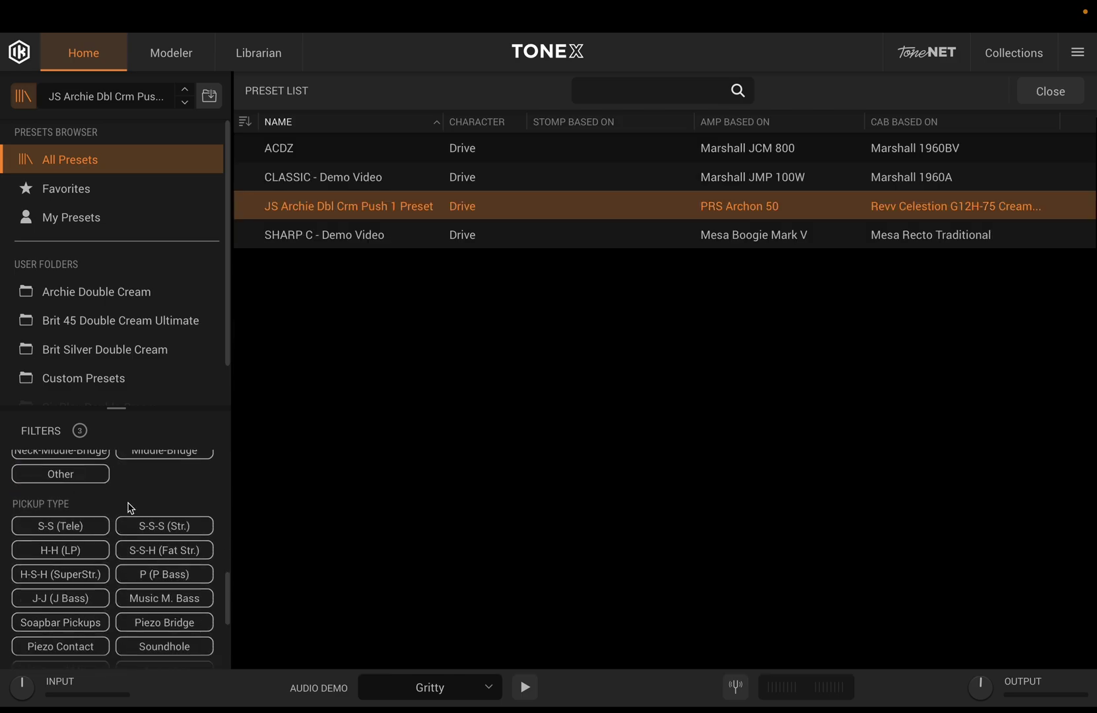
pyautogui.click(76, 581)
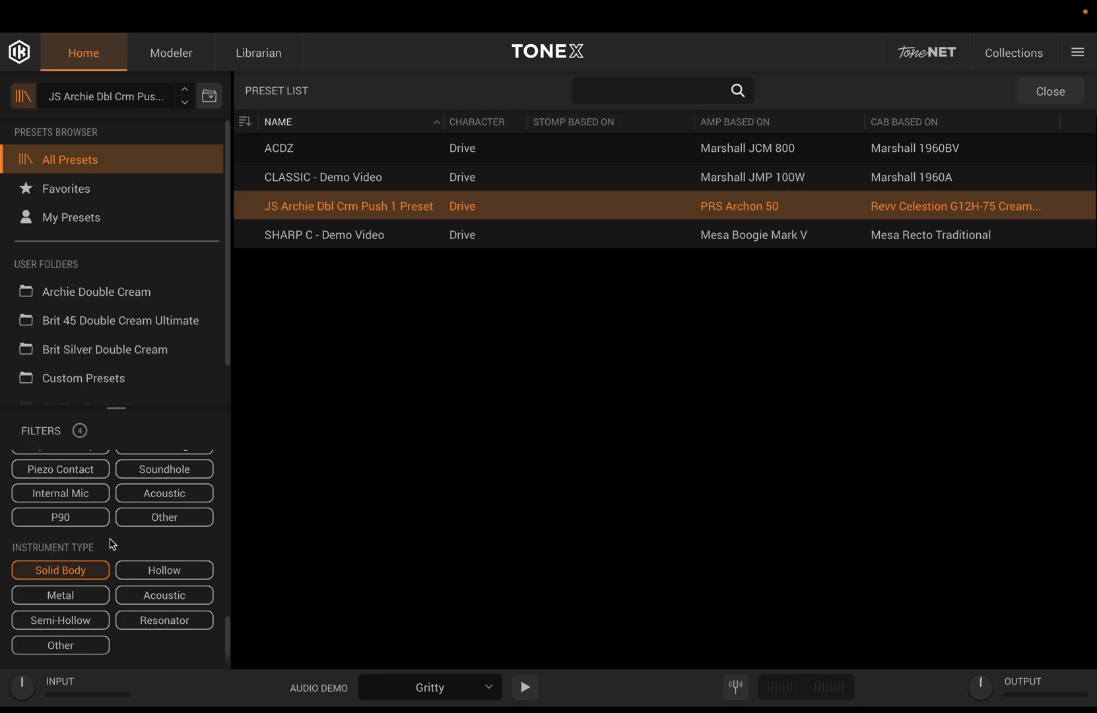
pyautogui.click(26, 97)
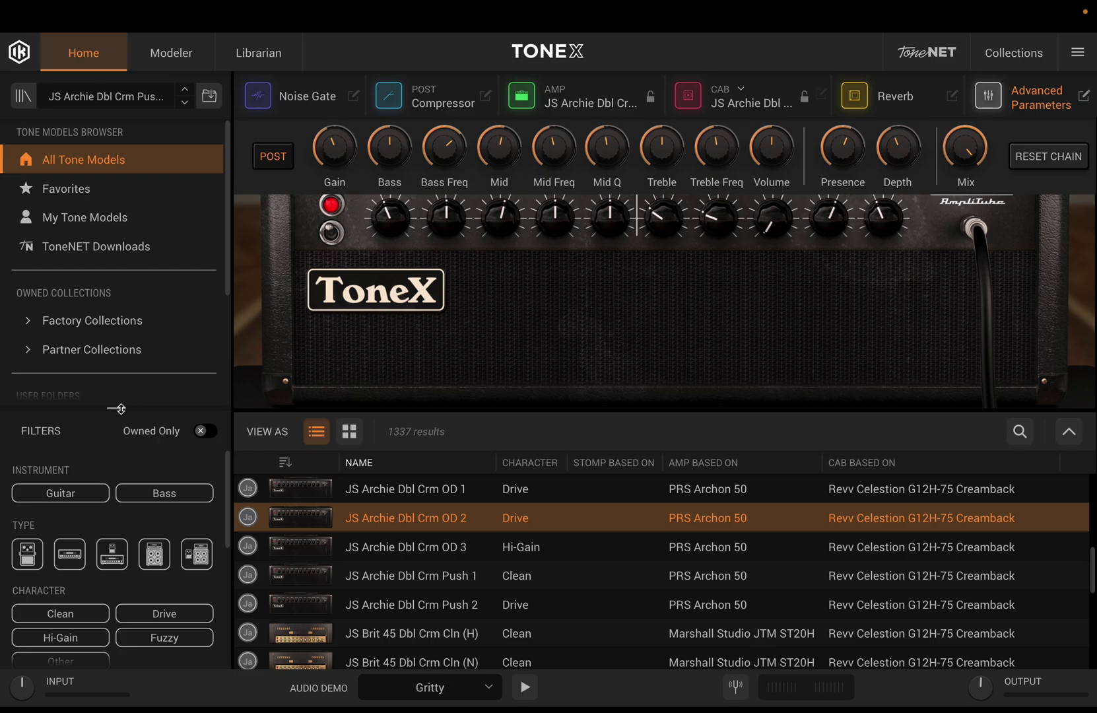
# Drag the Filters splitter down to show user folders, and browse the preset menu's folder submenus
pyautogui.moveTo(118, 407); pyautogui.dragTo(116, 629)
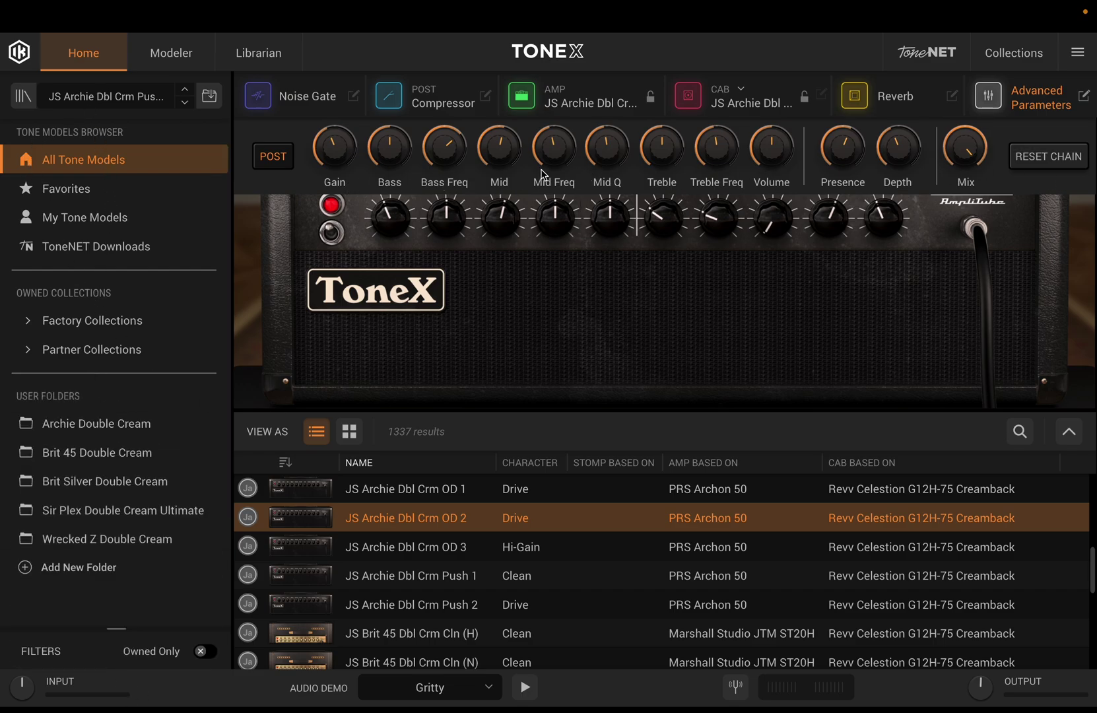
pyautogui.click(80, 105)
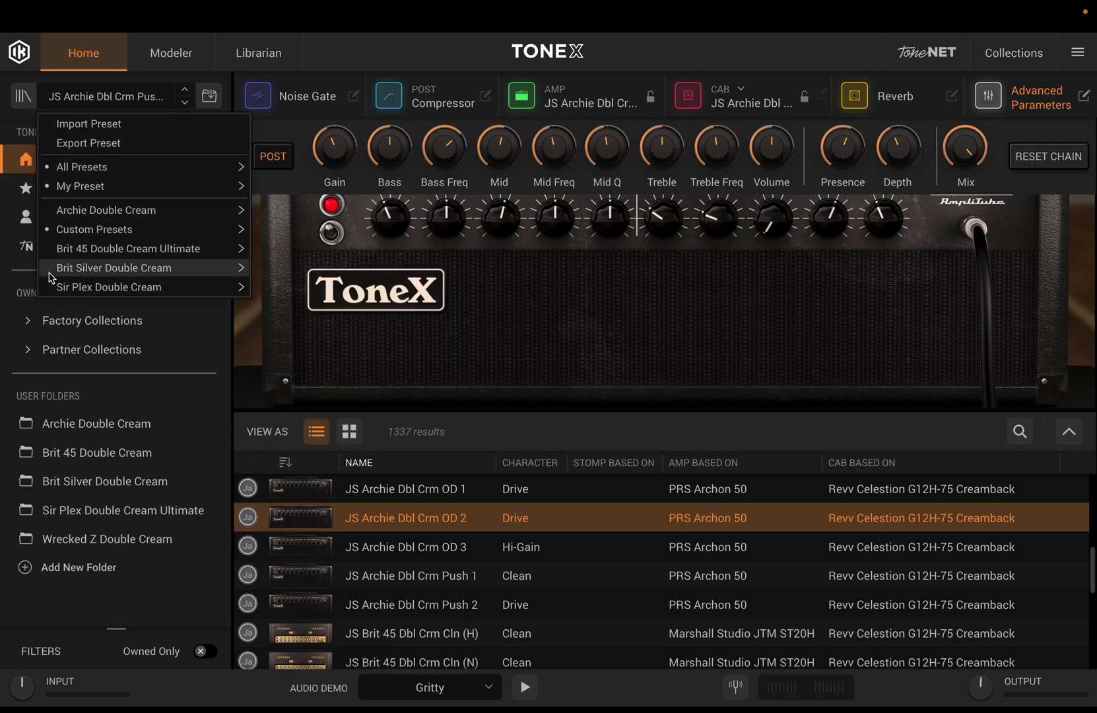
pyautogui.moveTo(184, 286)
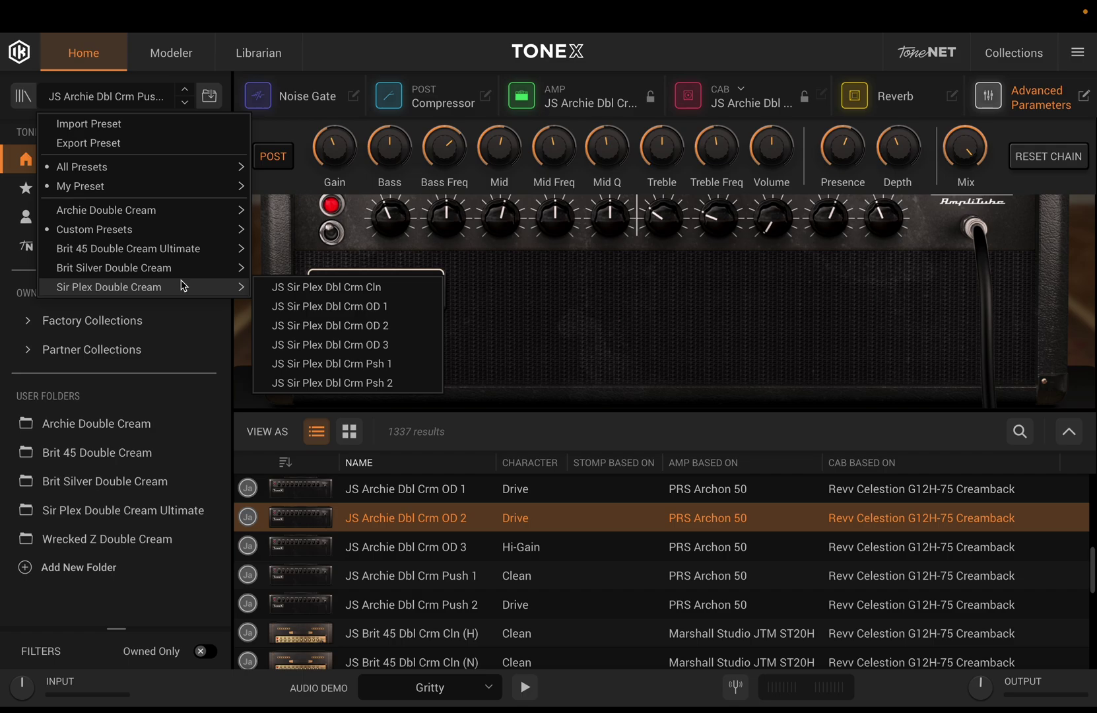
pyautogui.moveTo(179, 253)
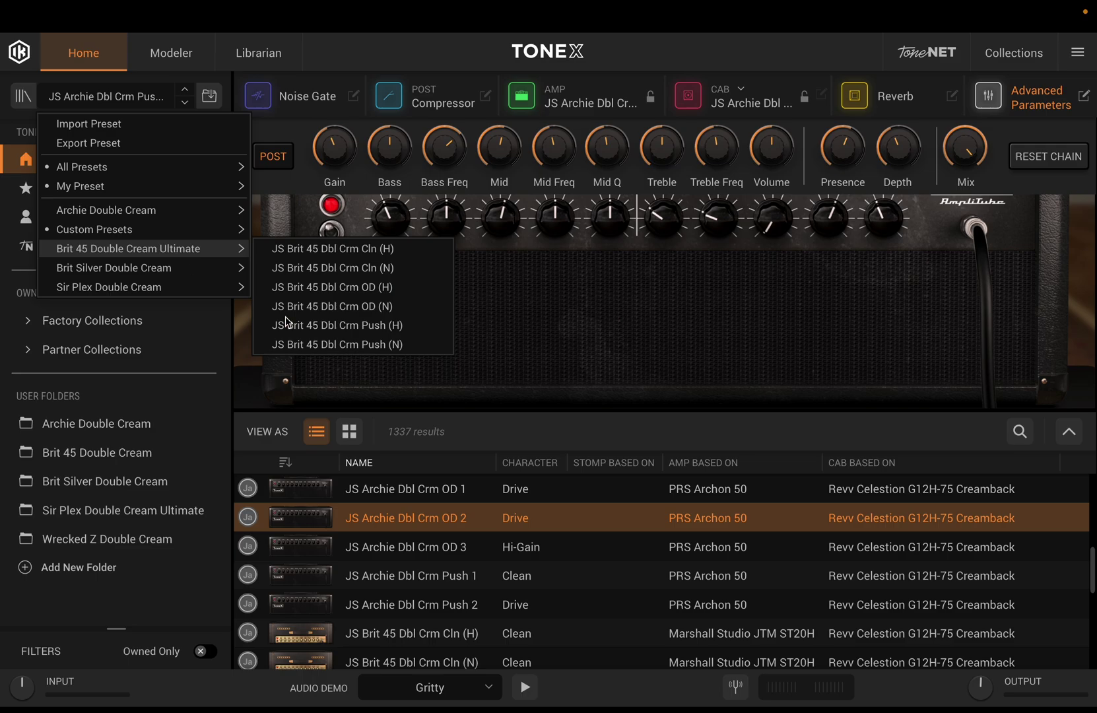
pyautogui.click(639, 439)
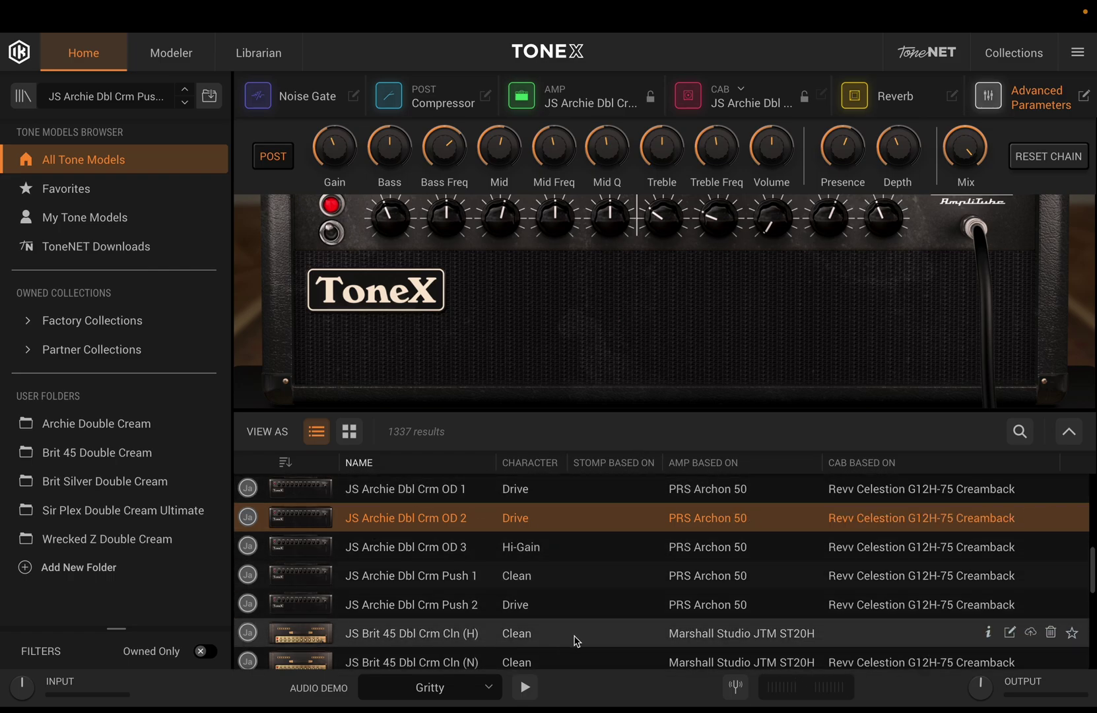
# Browse the preset menu's folders again and close it, keeping JS Archie Dbl Crm Push 1 current
pyautogui.click(85, 100)
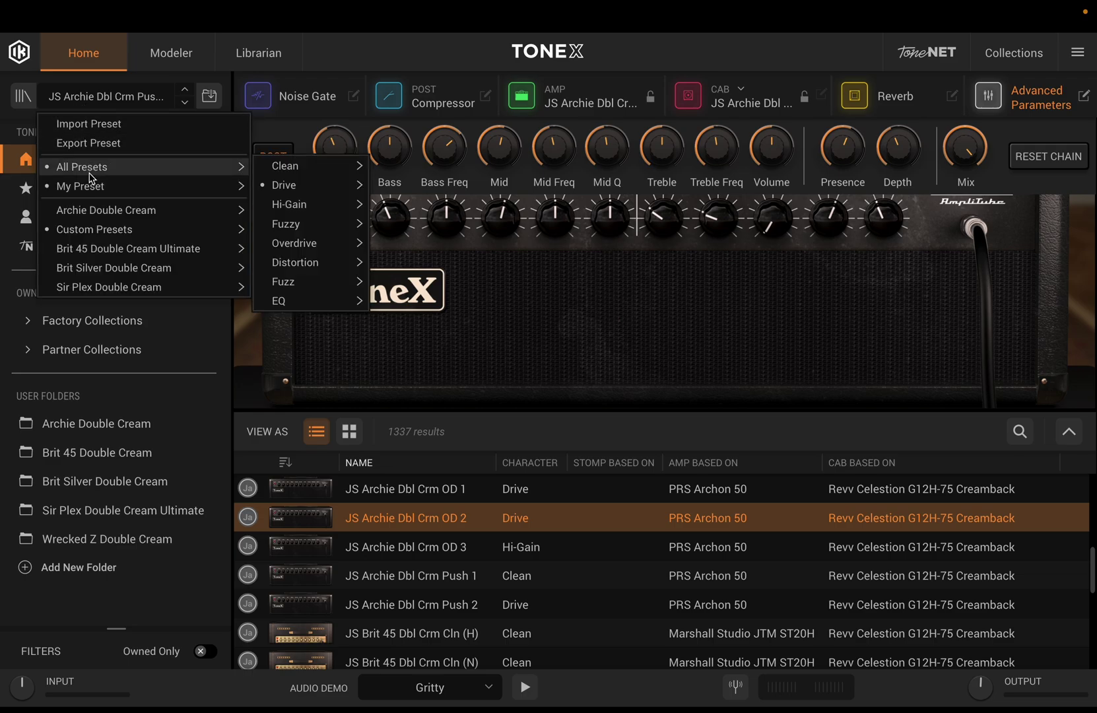
pyautogui.moveTo(122, 236)
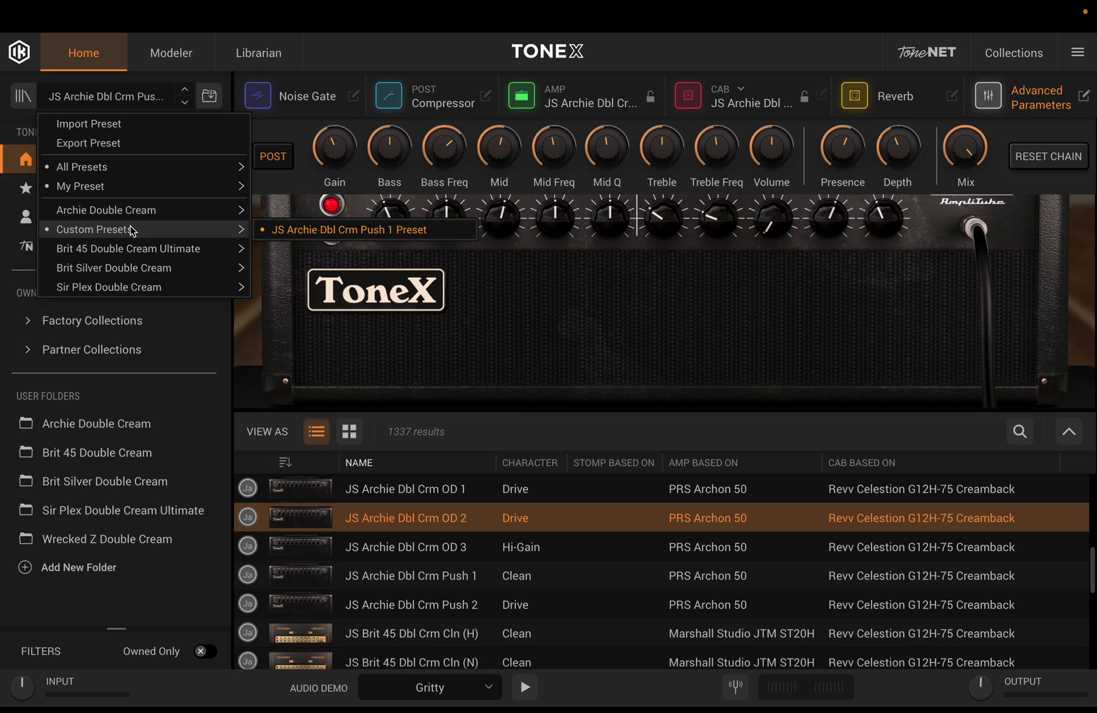
pyautogui.click(112, 109)
pyautogui.click(121, 106)
pyautogui.click(122, 102)
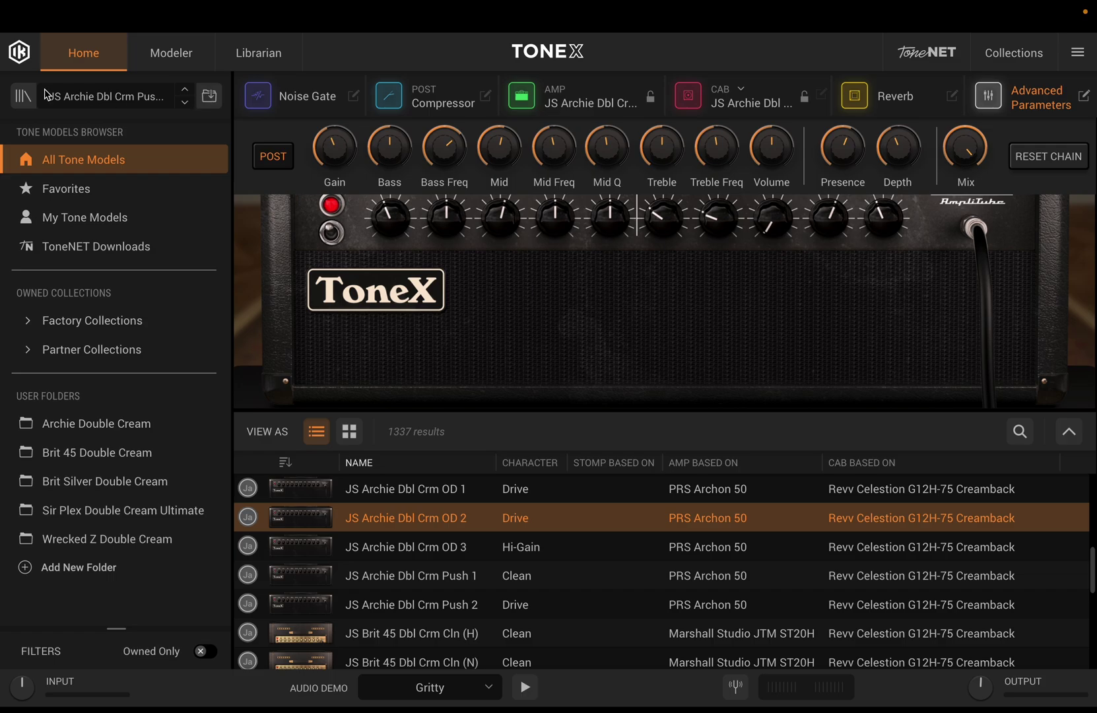